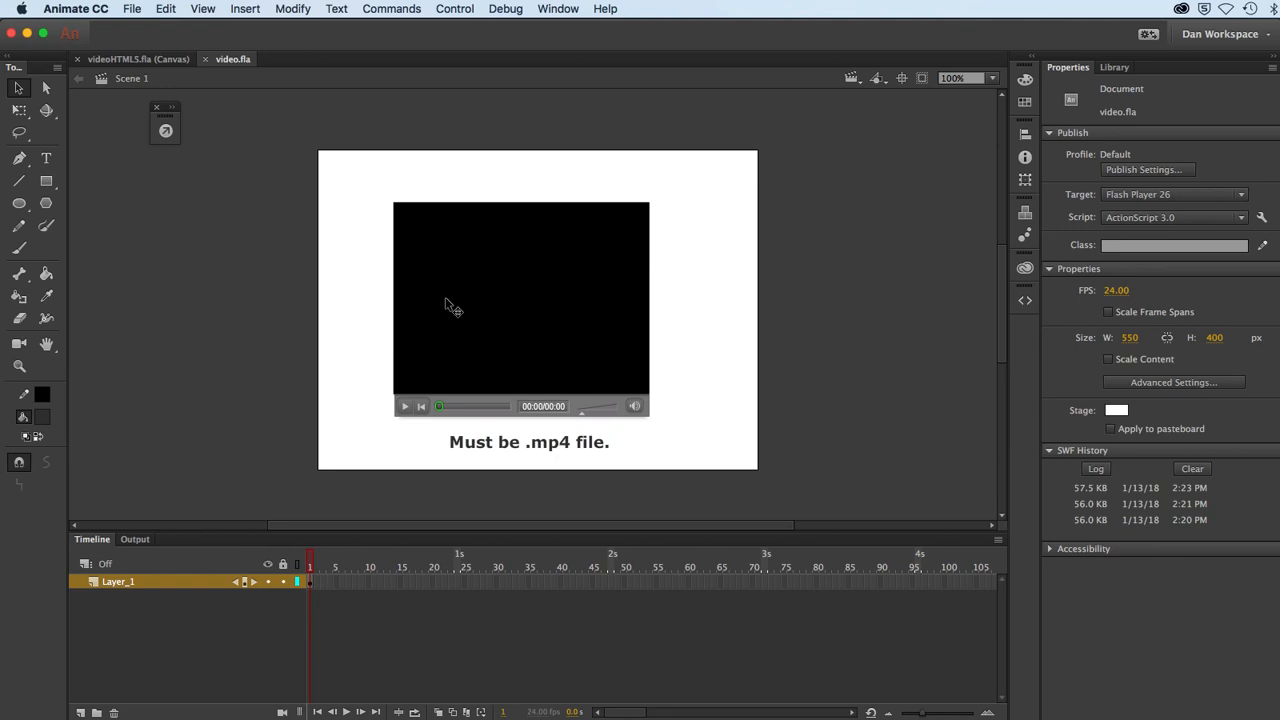
Test the existing video movie, pause its playback partway through, and close the preview.
left_click(446, 300)
left_click(375, 311)
key("super+Return")
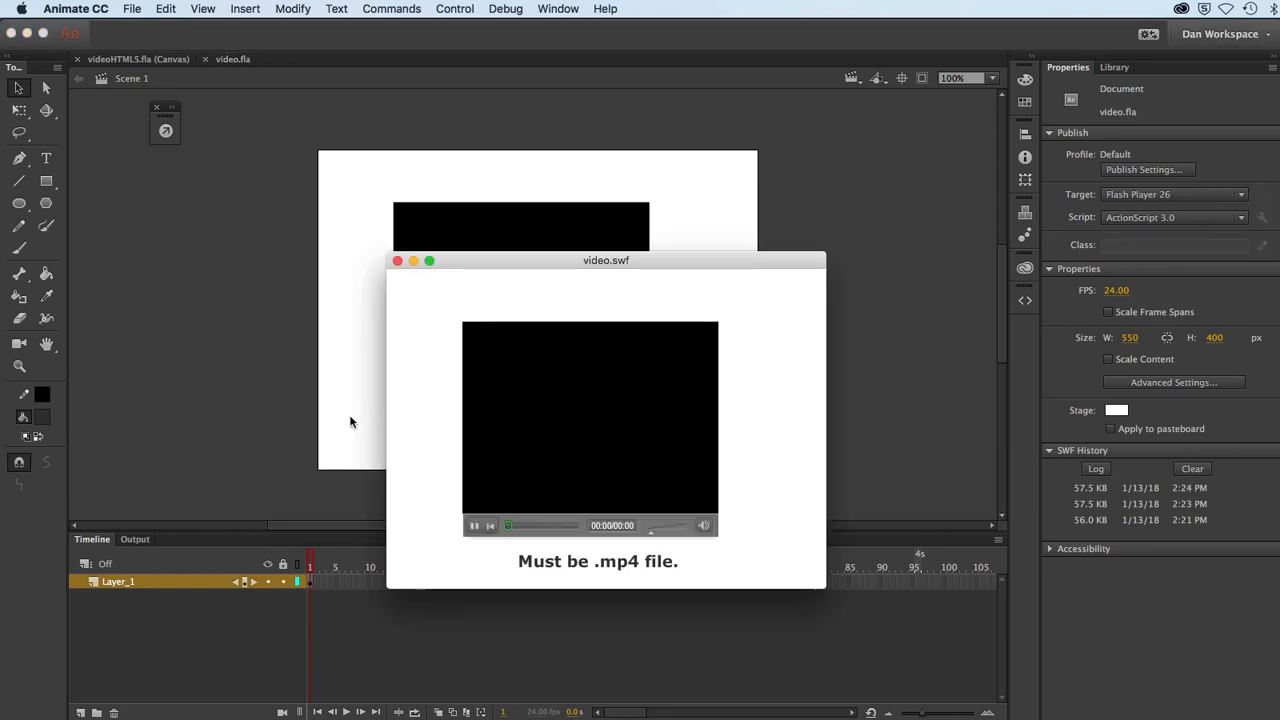
left_click_drag(463, 265, 376, 195)
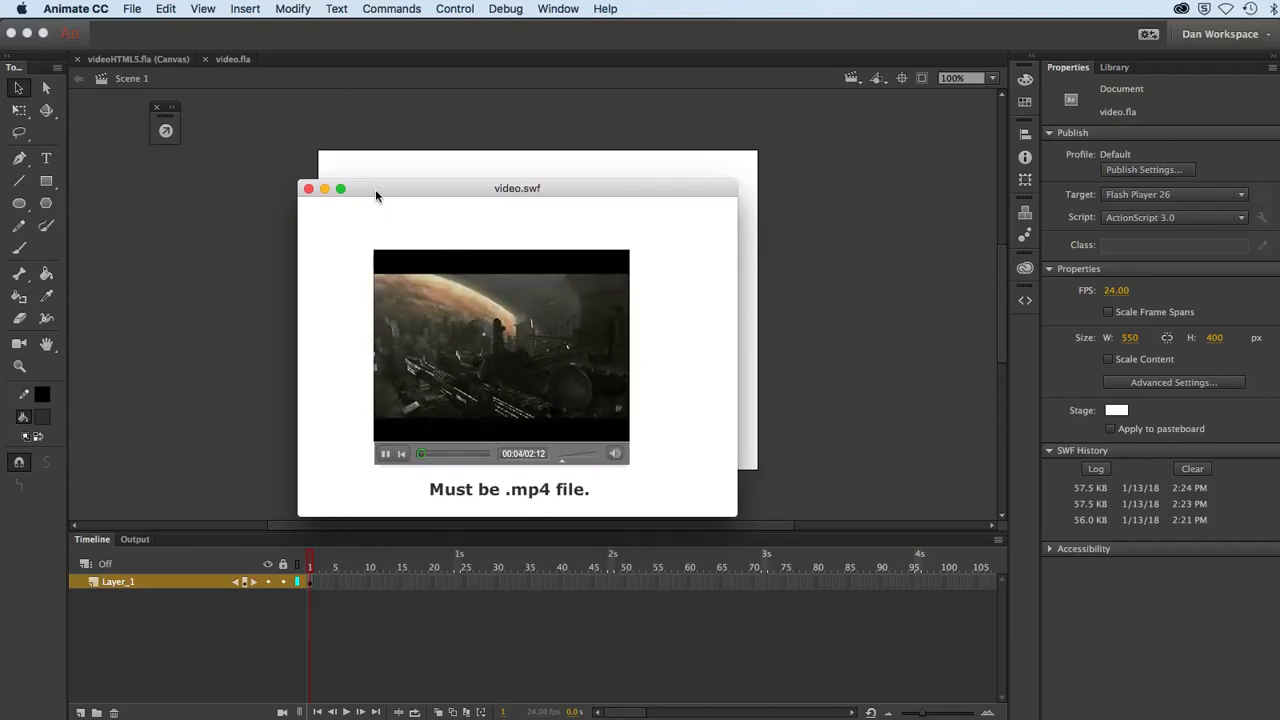
left_click(385, 454)
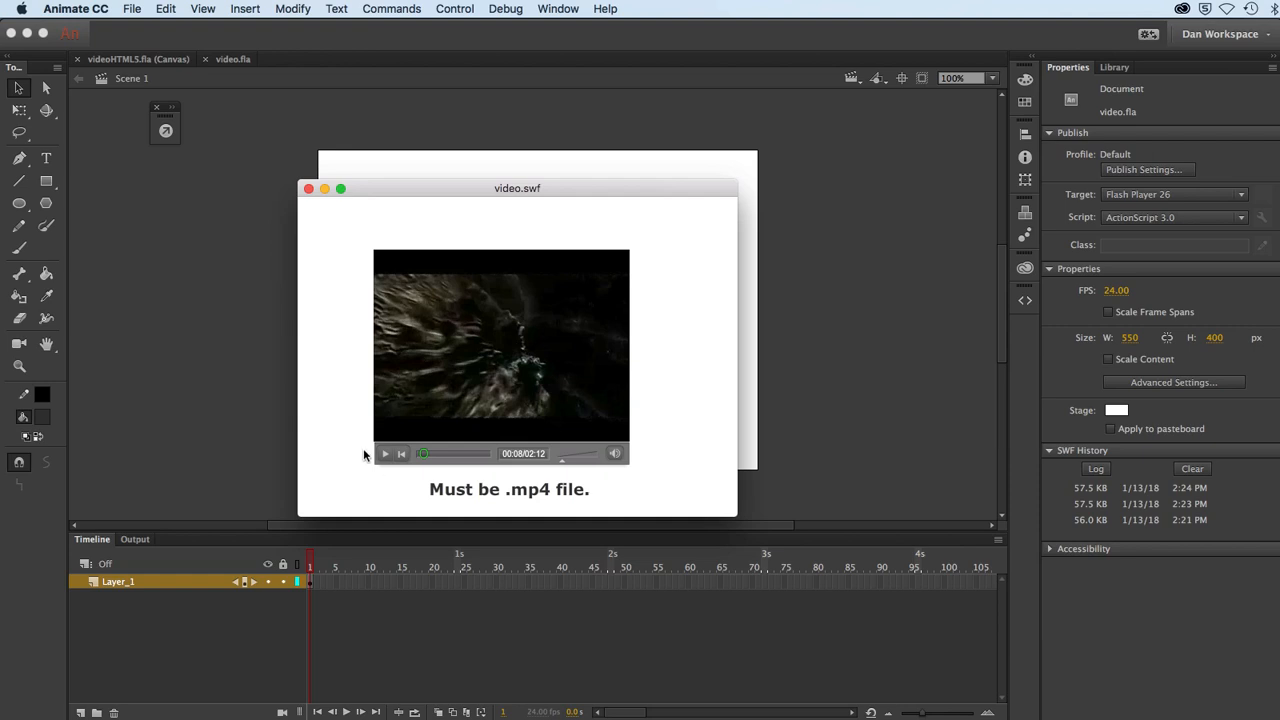
left_click(309, 189)
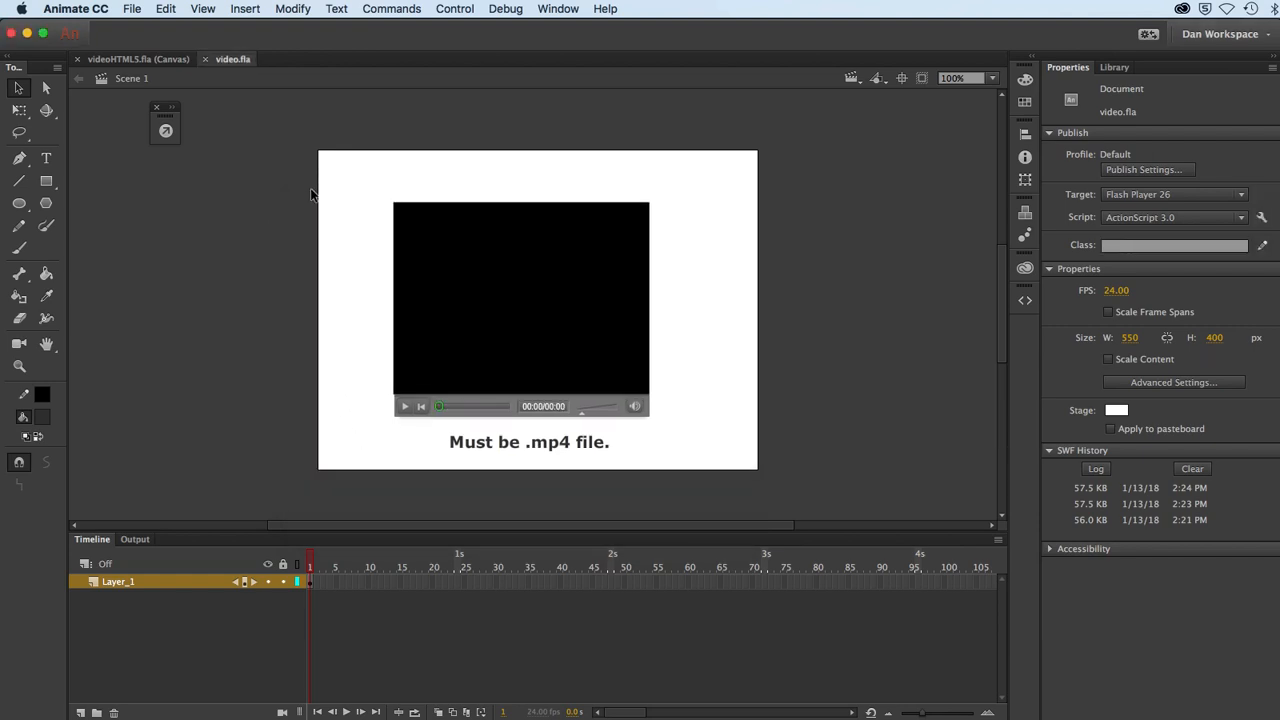
Create a new ActionScript 3.0 document.
left_click(131, 10)
left_click(140, 29)
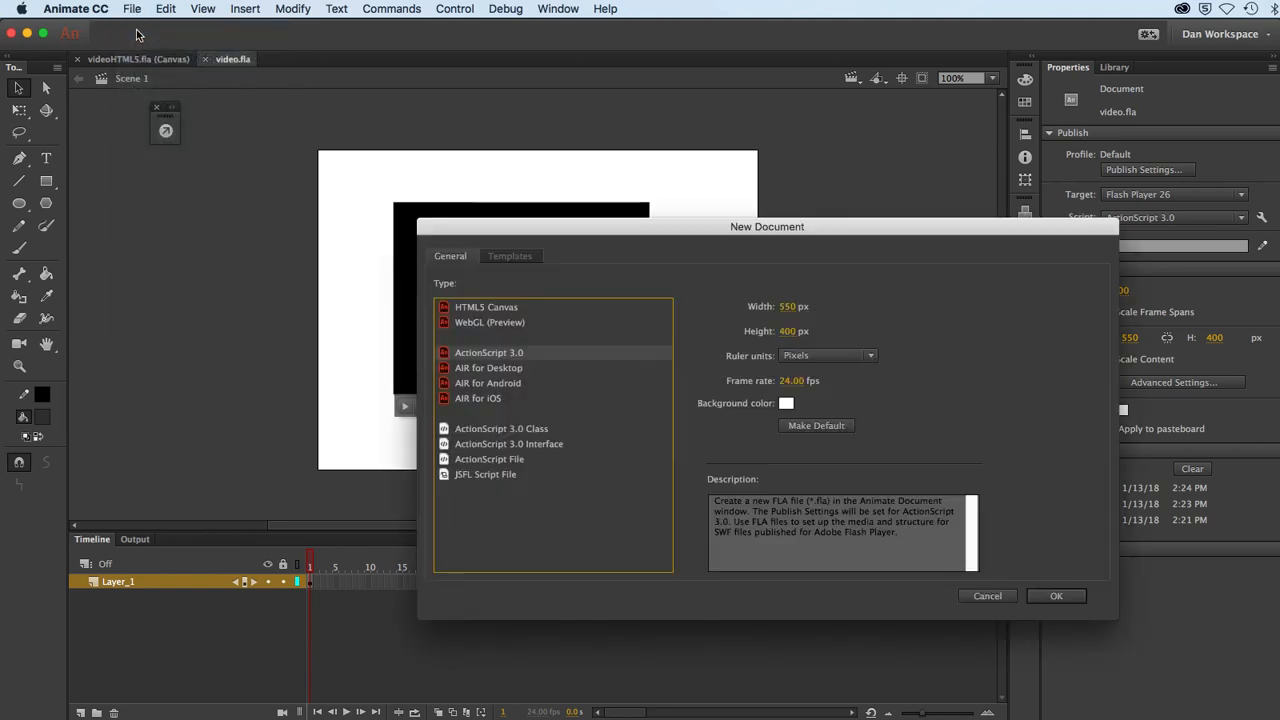
double_click(461, 353)
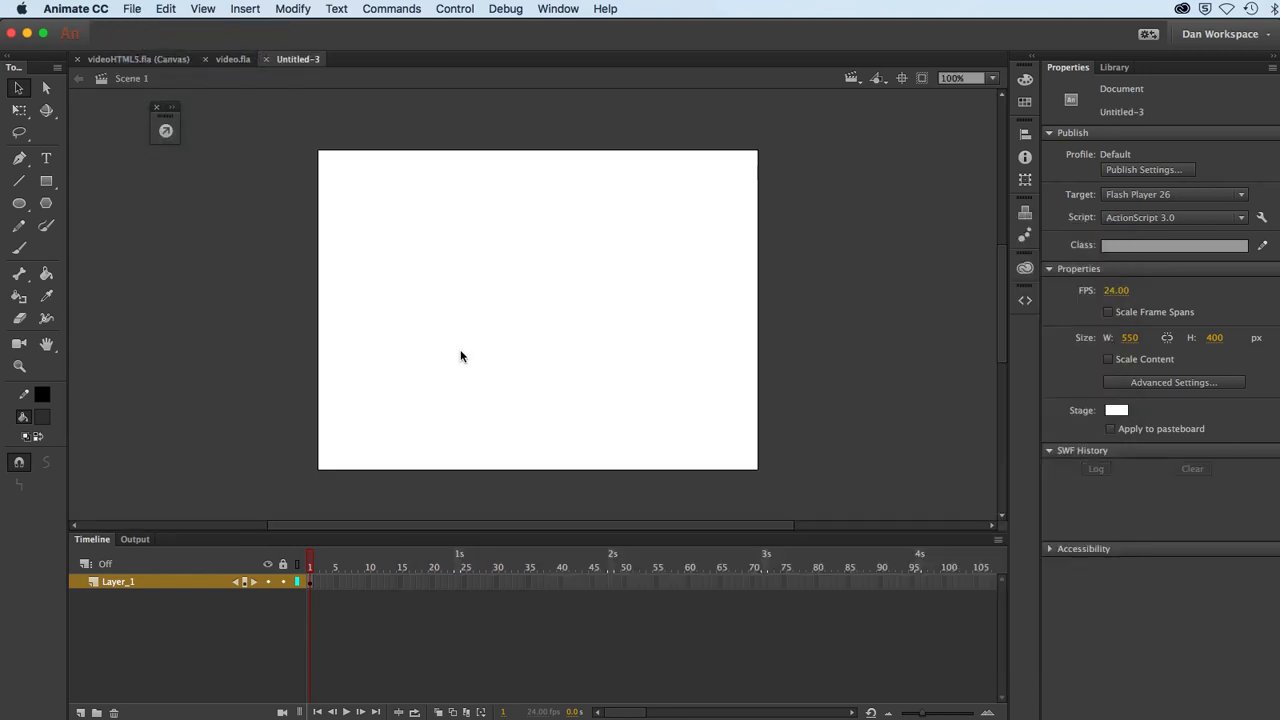
Save the new document as "video demo" in the videos folder on the Desktop, in Animate Document format.
left_click(133, 10)
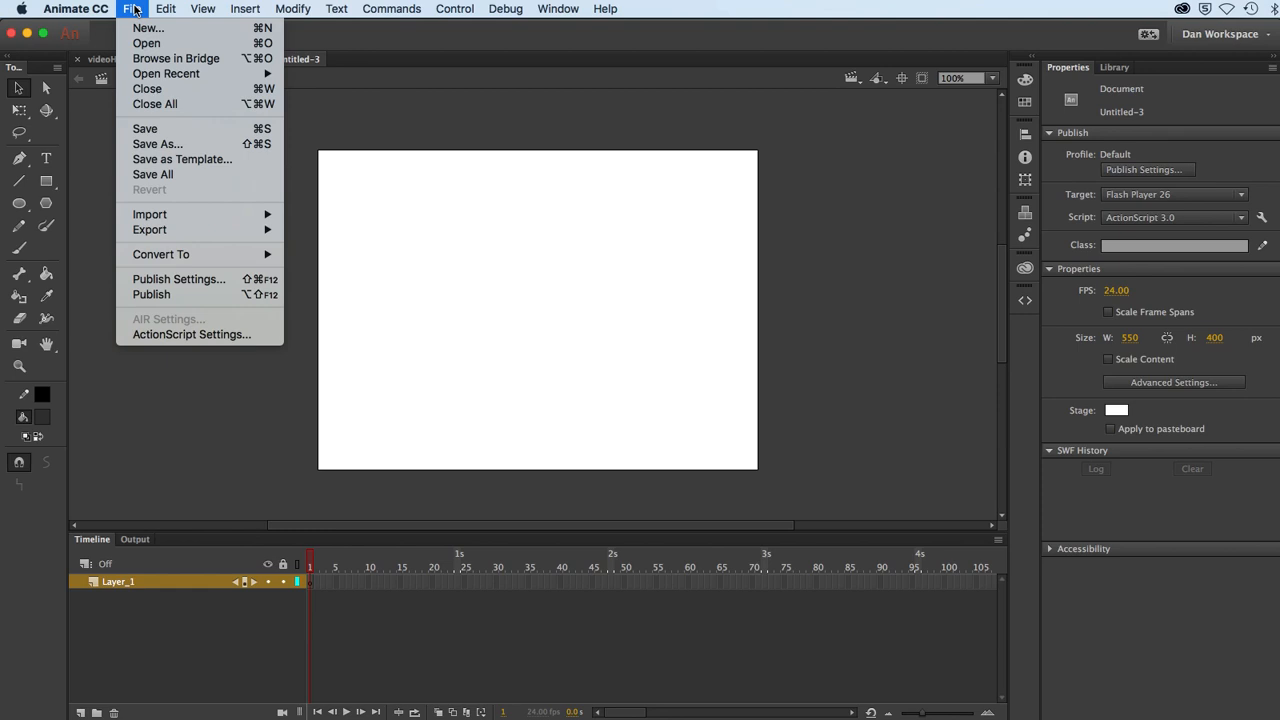
left_click(158, 144)
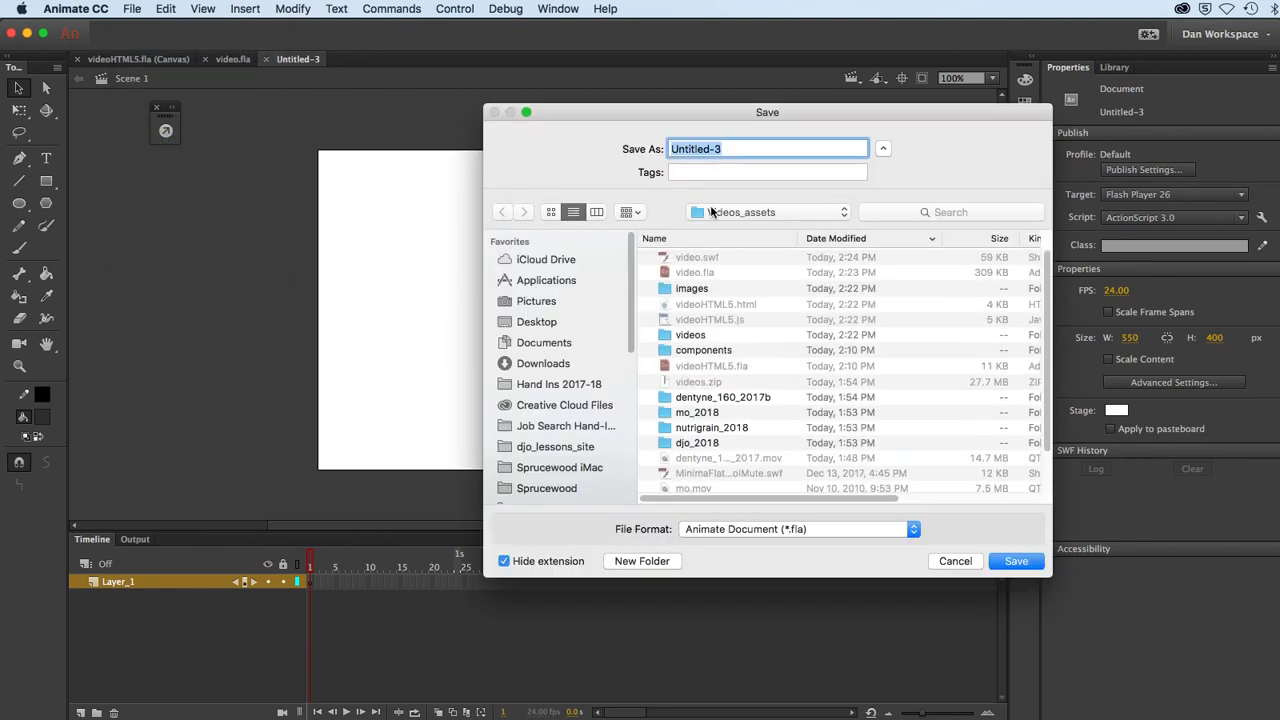
left_click(711, 213)
left_click(710, 229)
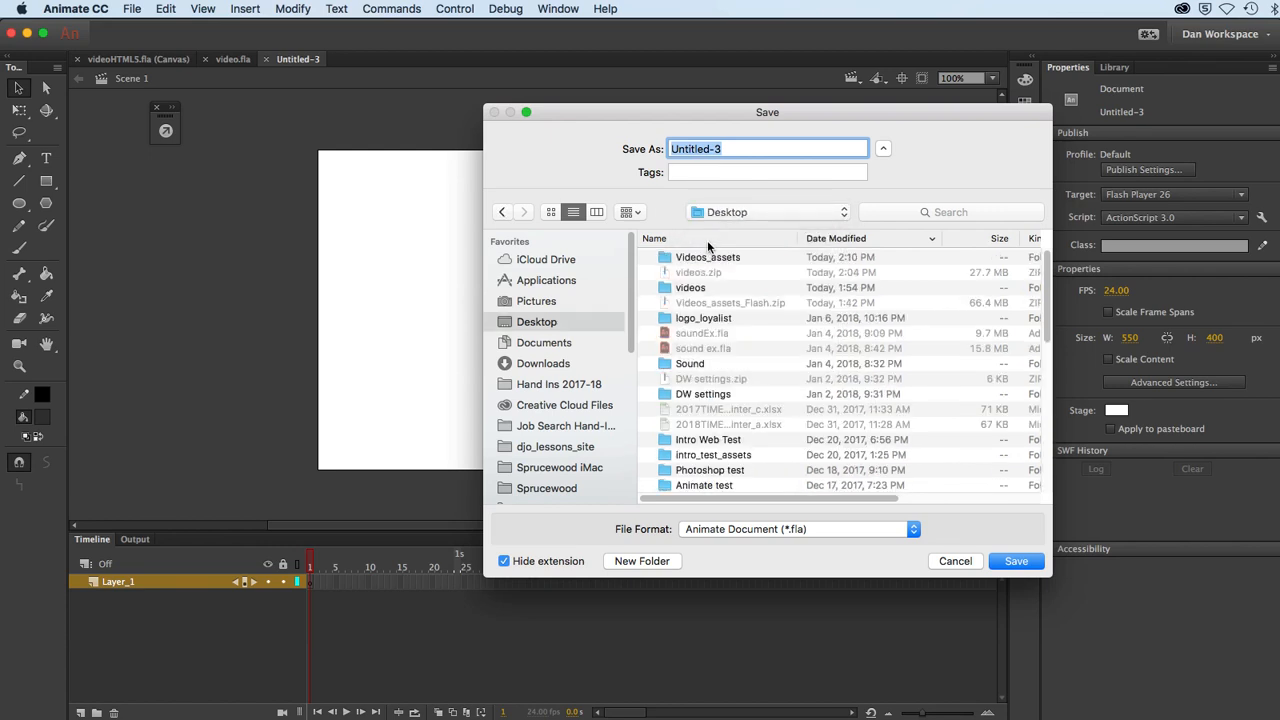
double_click(693, 287)
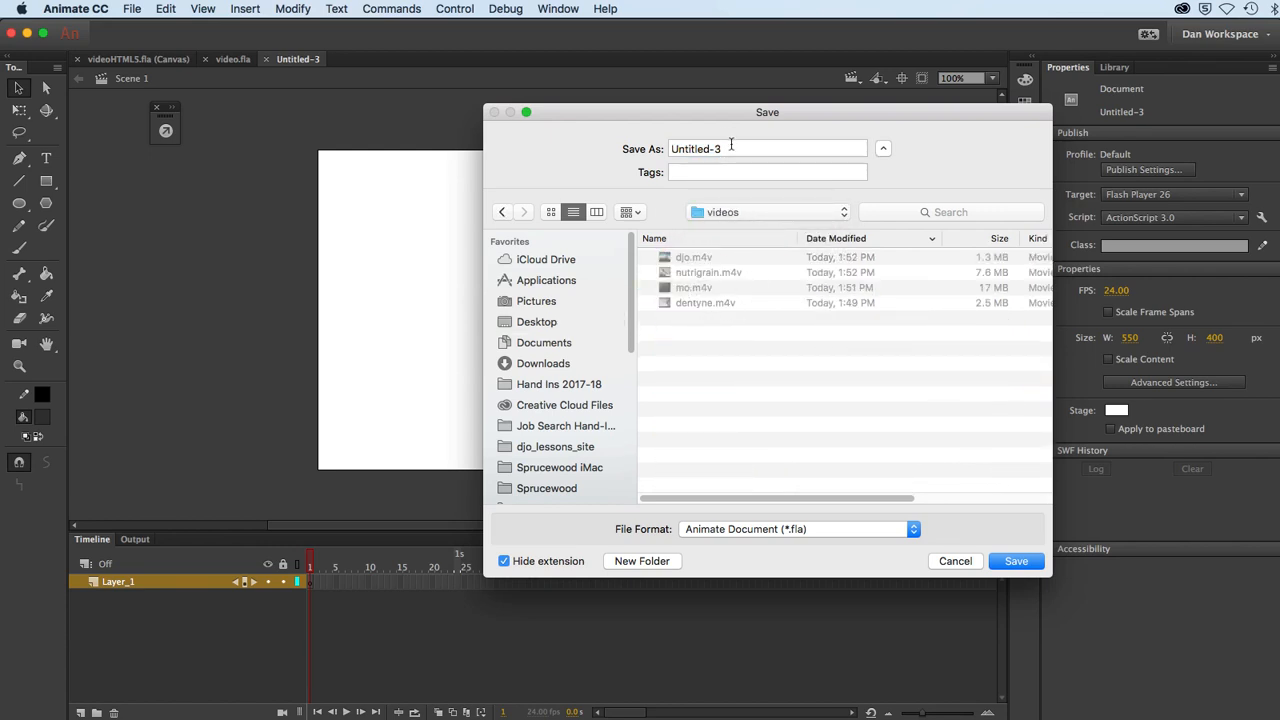
left_click_drag(730, 143, 665, 143)
type("video demo")
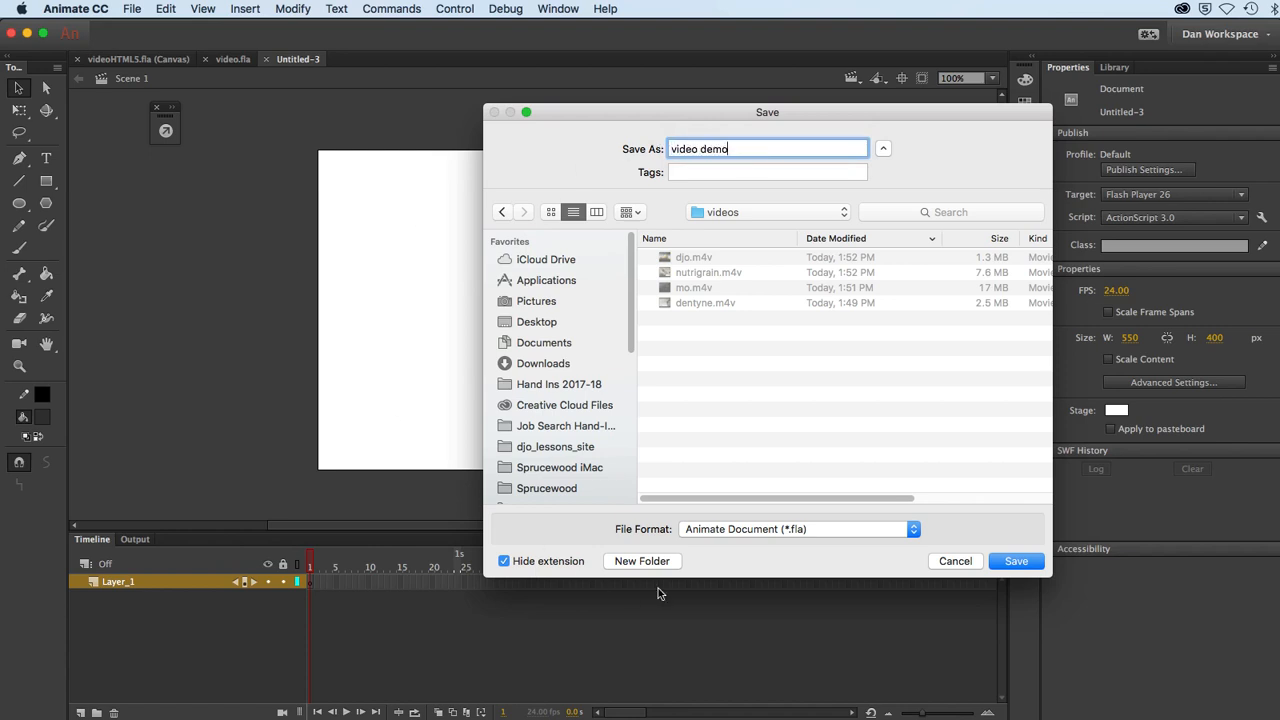
left_click(1017, 561)
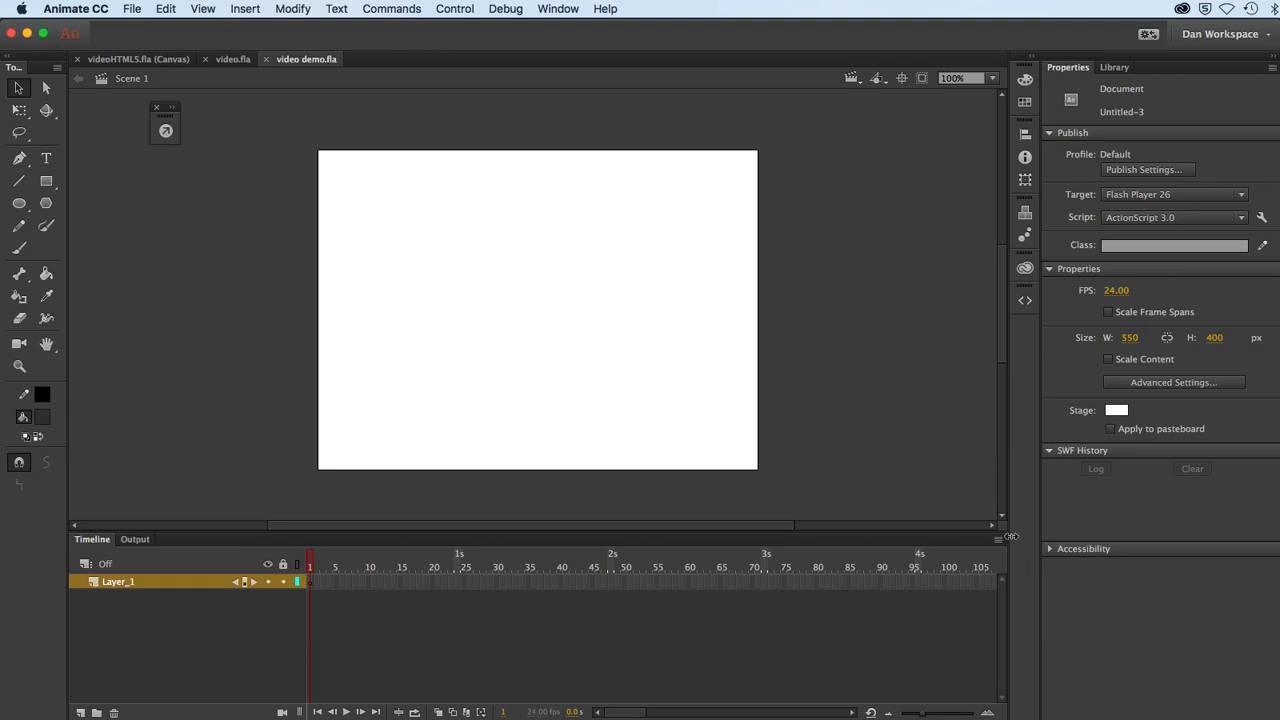
Place an FLVPlayback video component near the centre of the stage, at about X 107, Y 59.
left_click(1024, 218)
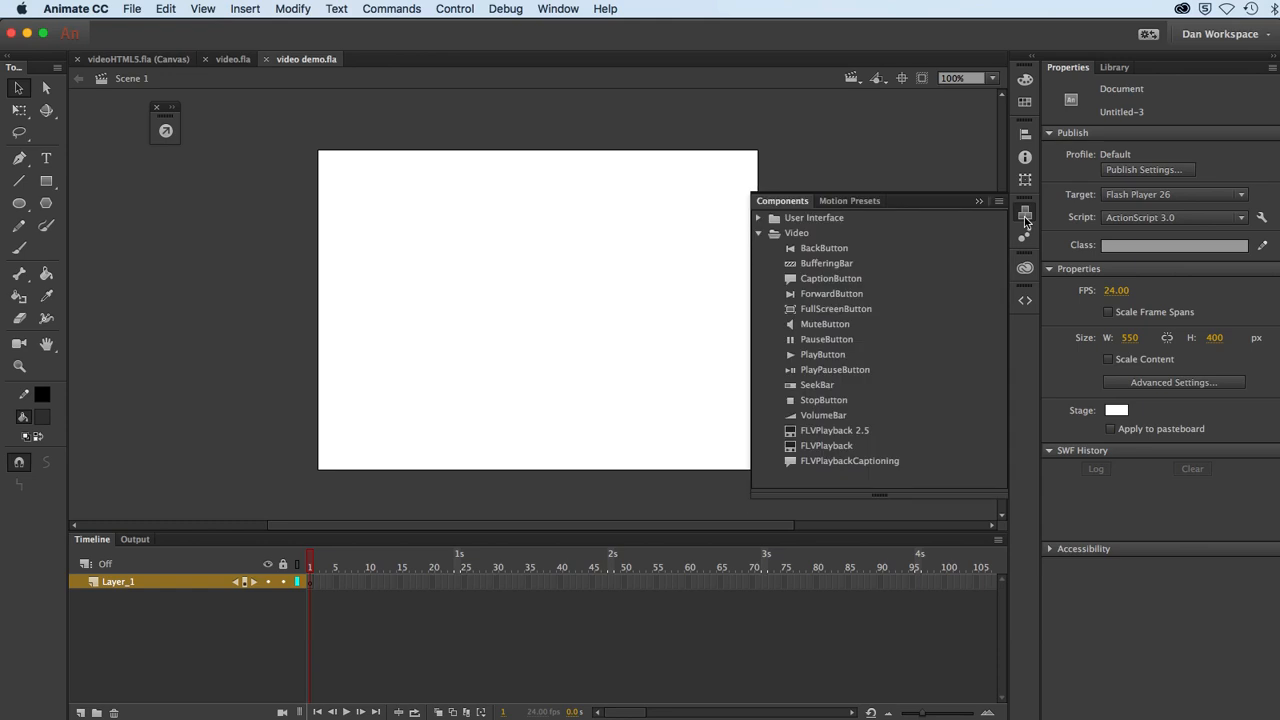
left_click(760, 234)
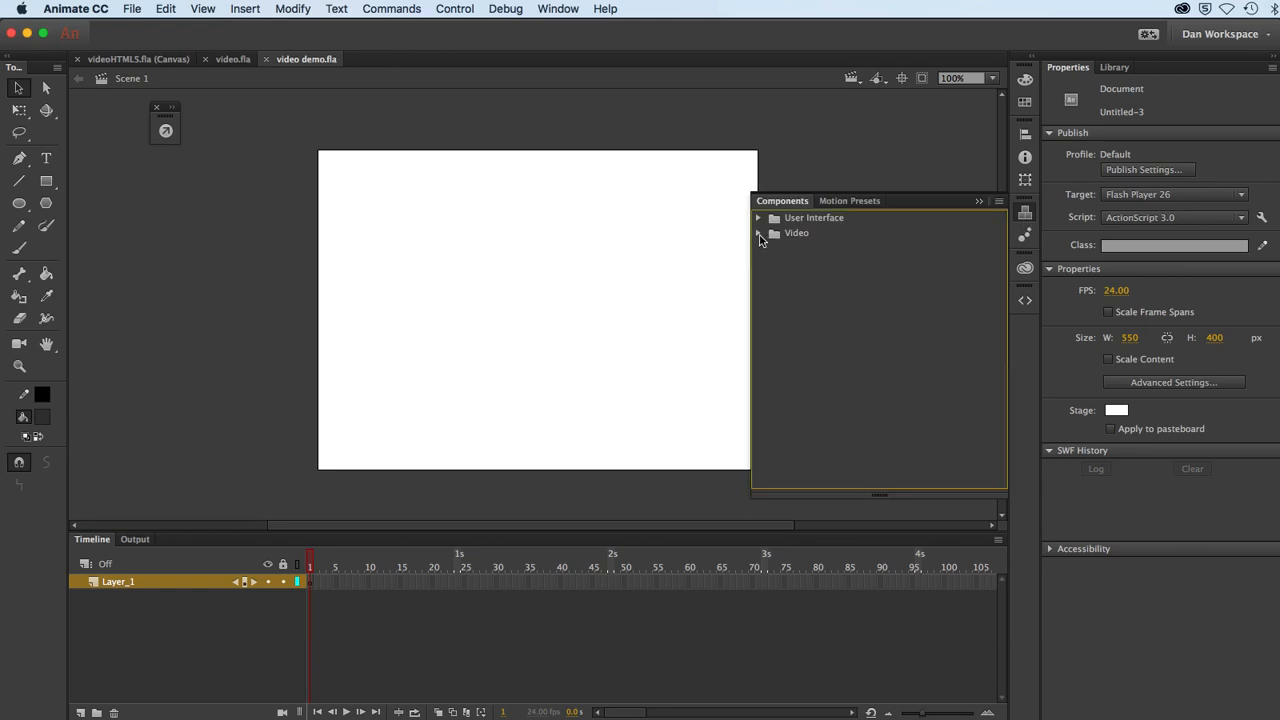
left_click(759, 234)
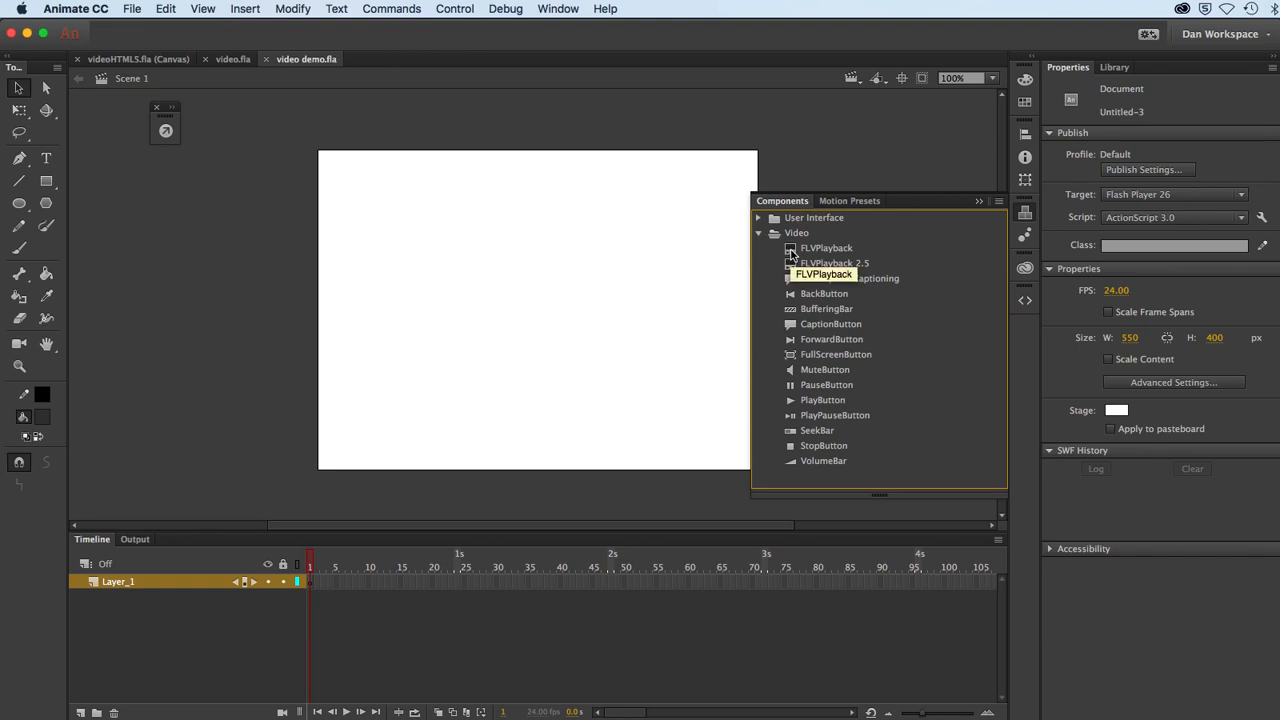
left_click_drag(791, 254, 431, 303)
left_click_drag(461, 349, 556, 351)
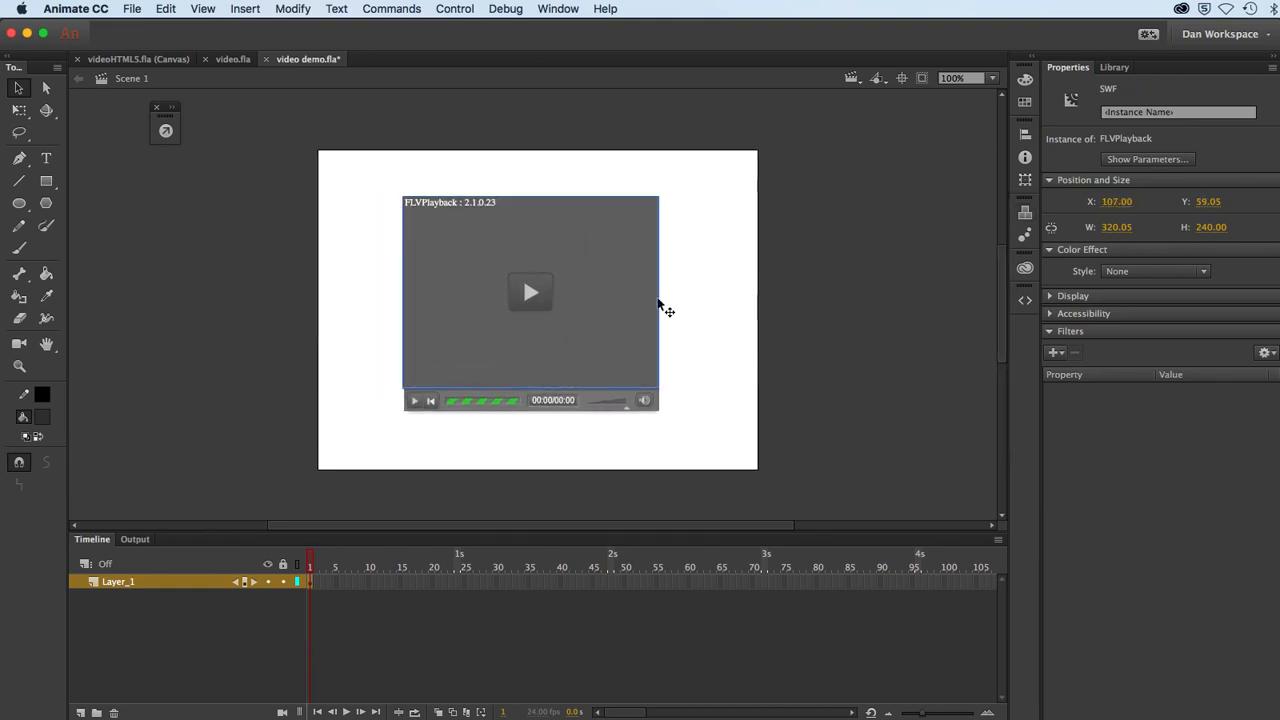
Set the FLVPlayback component's source parameter to mo.m4v from the Desktop videos folder, without matching source dimensions.
left_click(1113, 162)
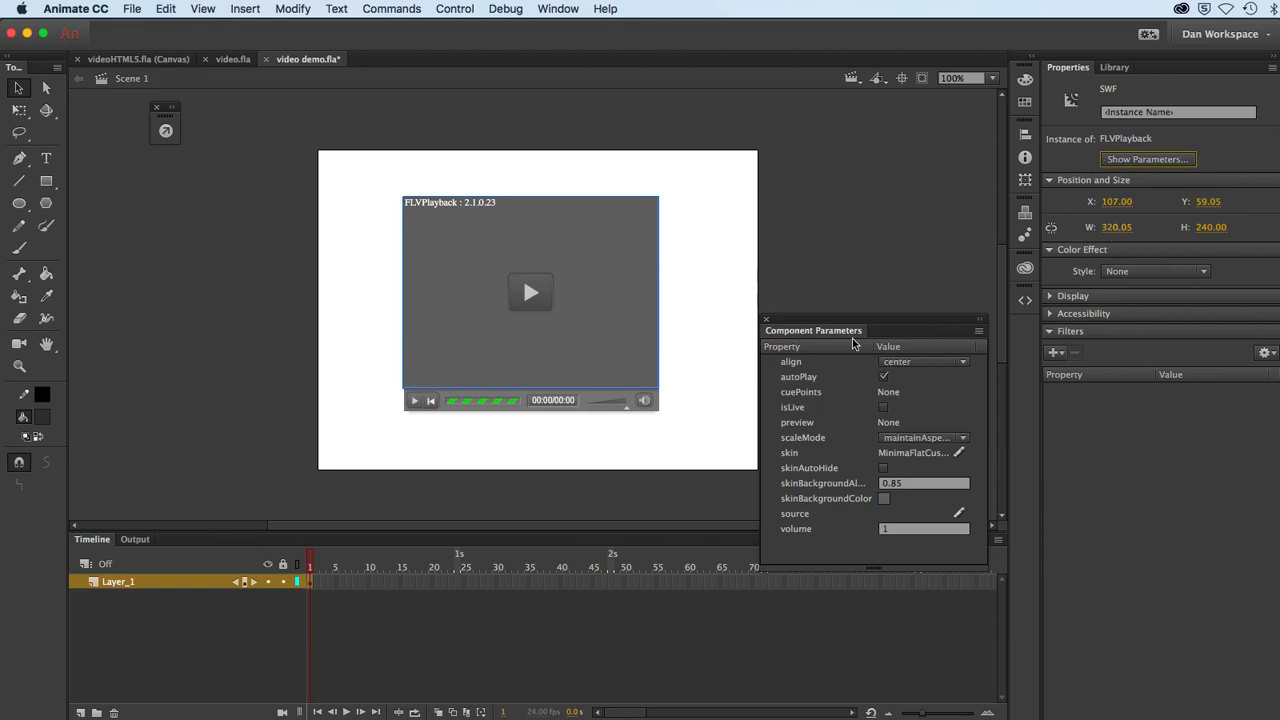
left_click_drag(851, 330, 797, 204)
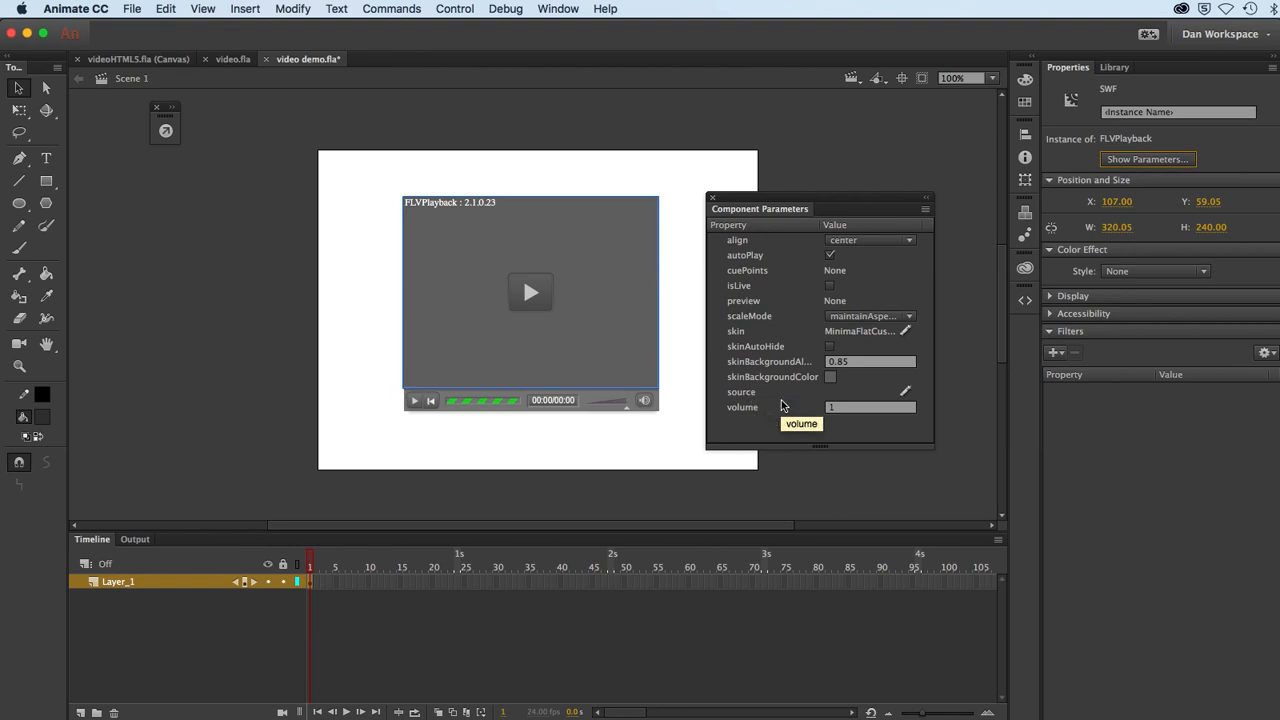
left_click(906, 392)
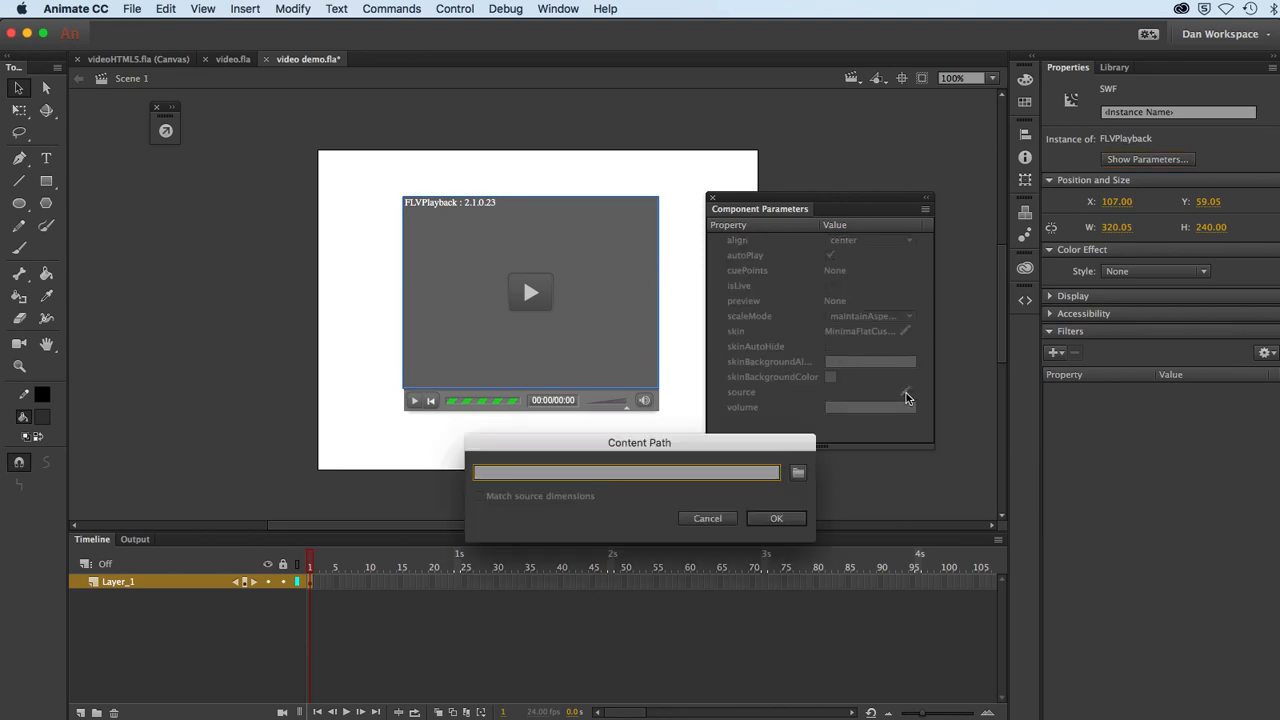
left_click_drag(737, 440, 714, 357)
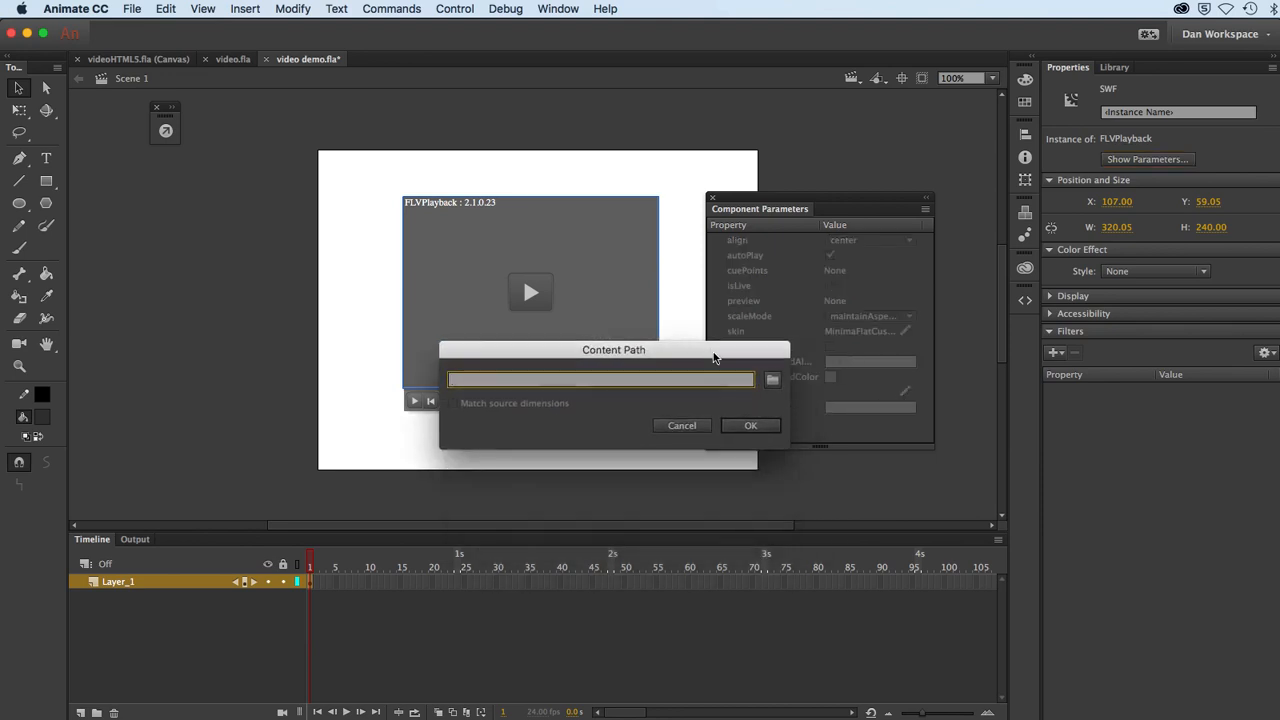
left_click(771, 382)
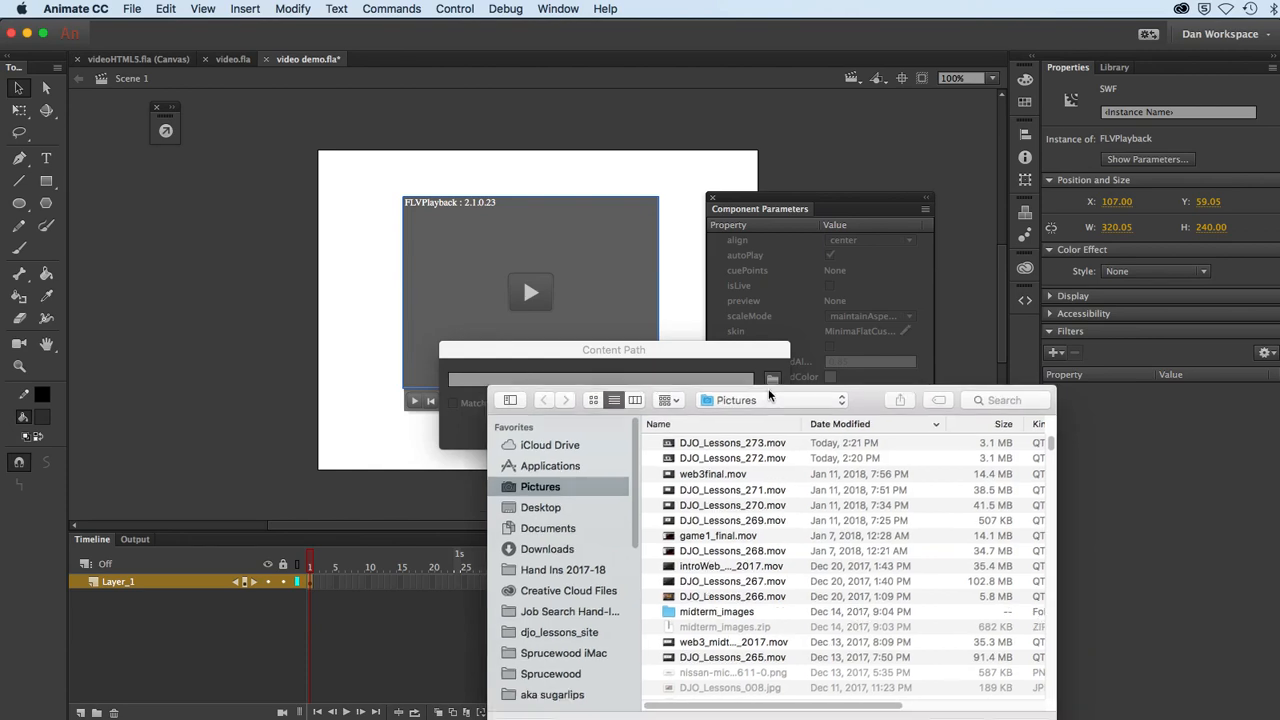
left_click(500, 360)
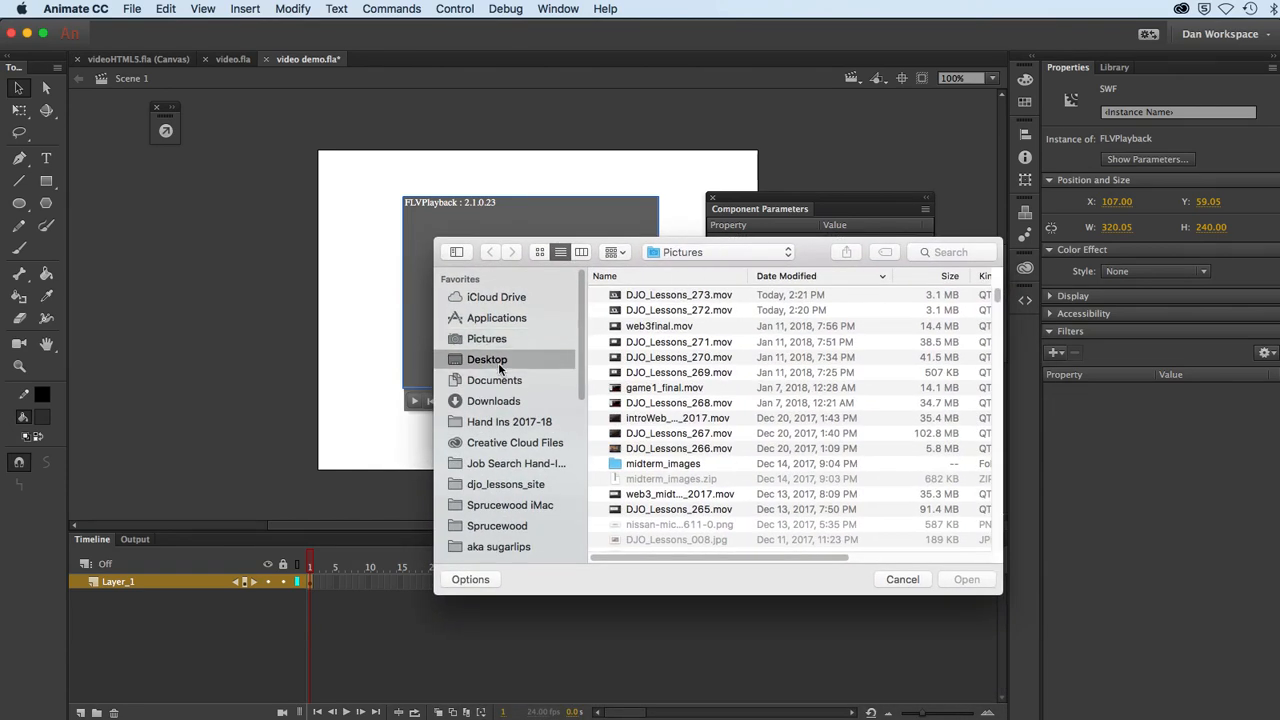
double_click(630, 298)
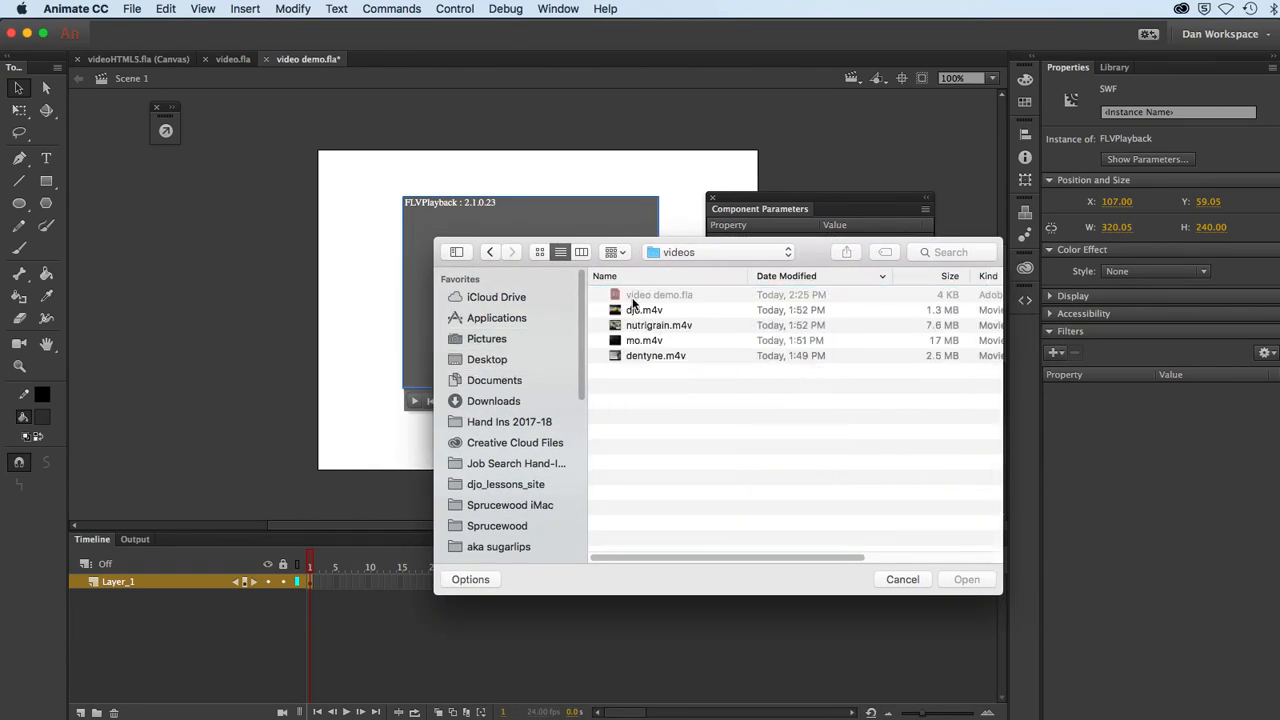
left_click(645, 343)
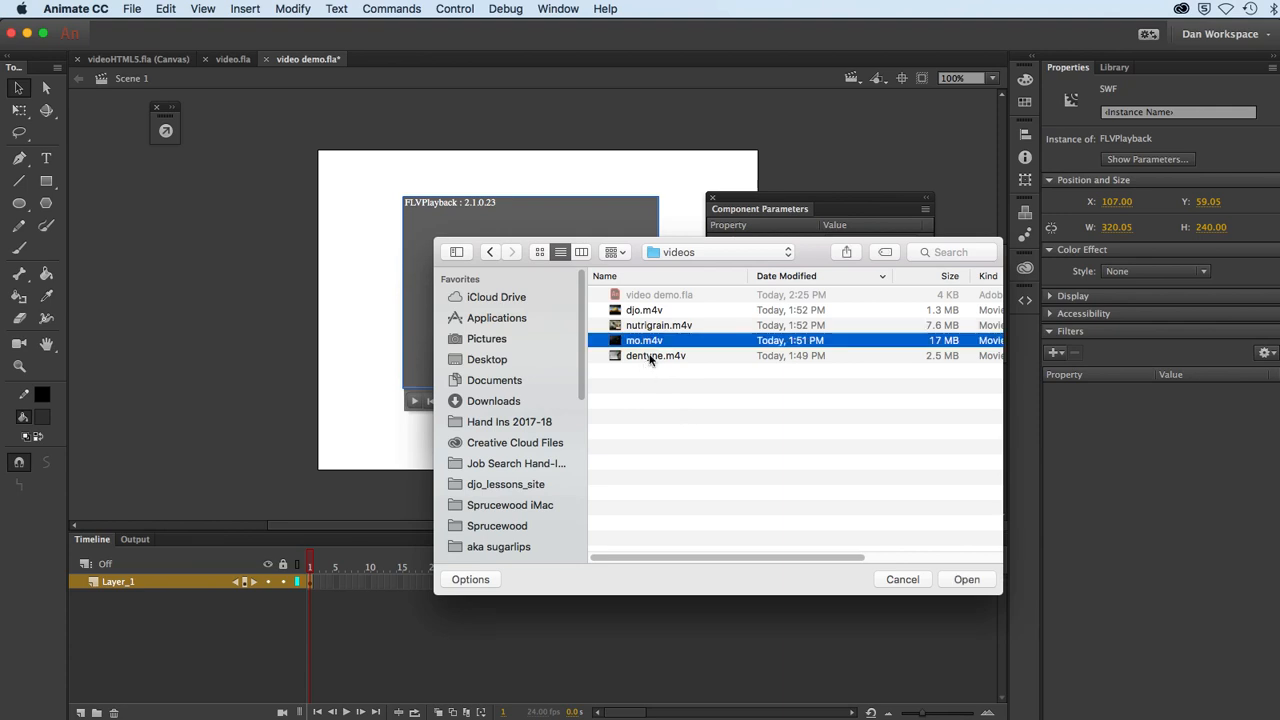
left_click(966, 580)
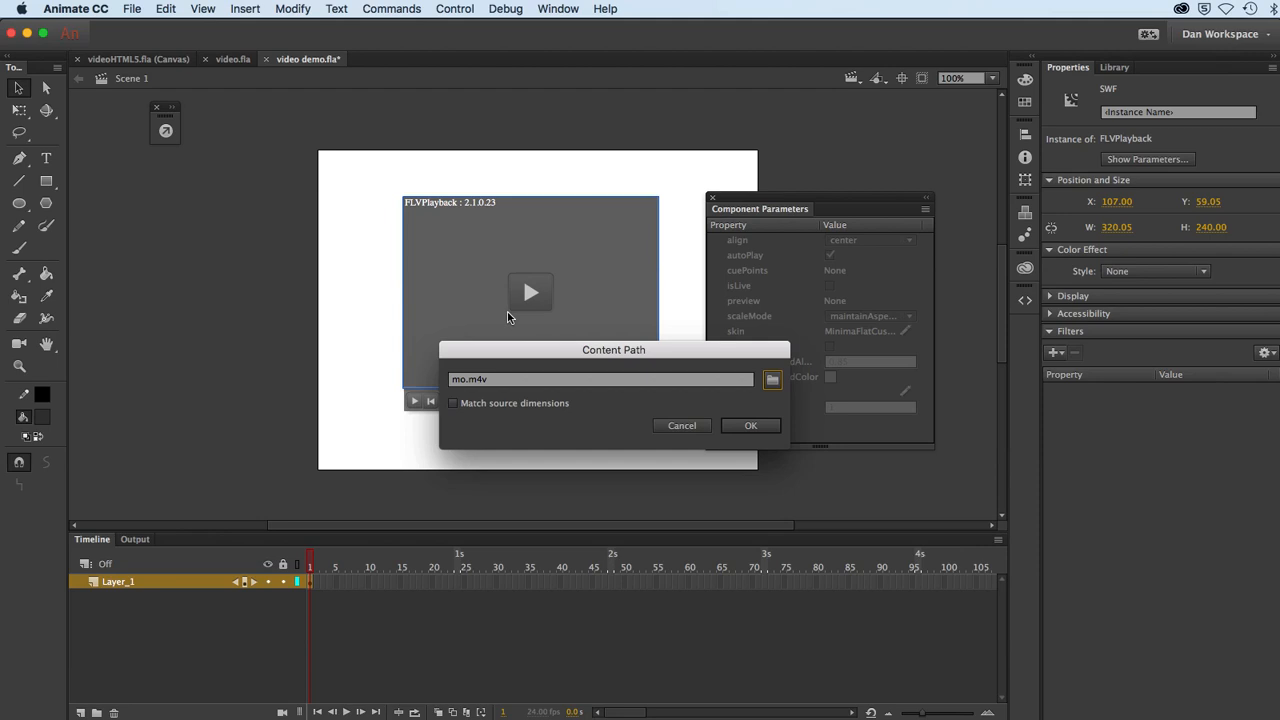
left_click(734, 428)
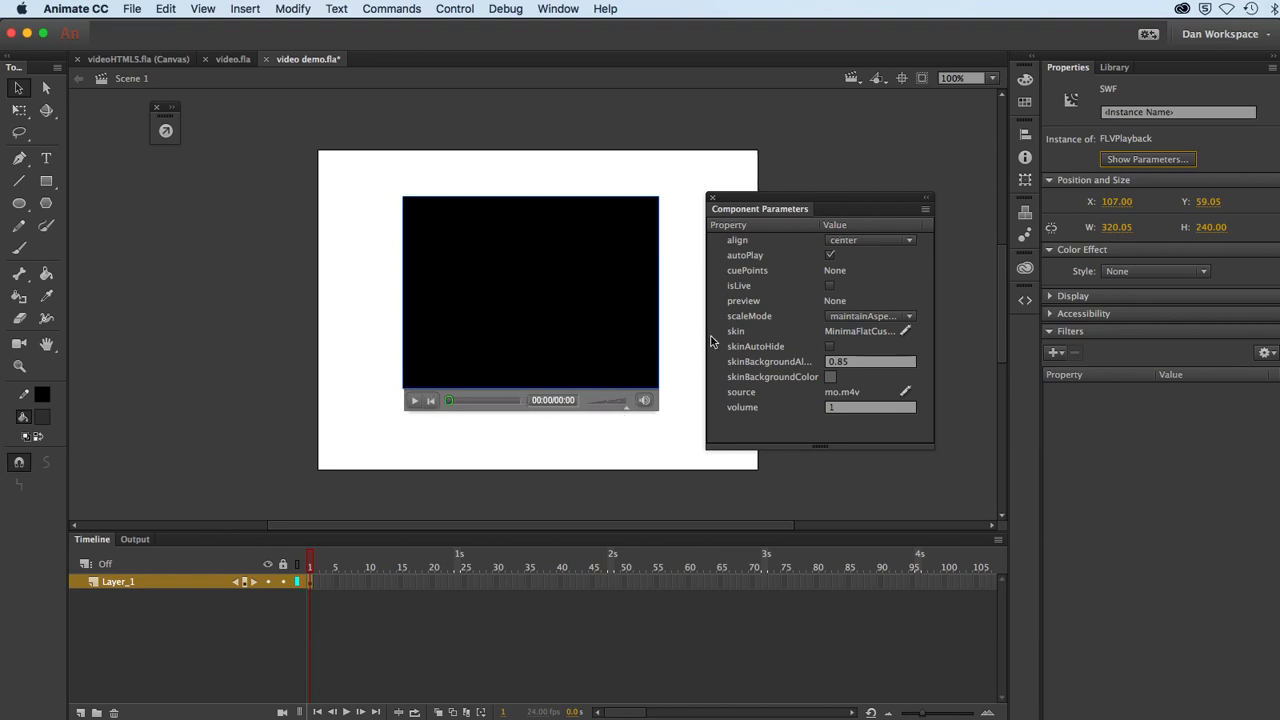
Examine the skins available for the FLVPlayback component and leave the skin selection without applying a change.
left_click(904, 332)
left_click_drag(757, 355, 606, 249)
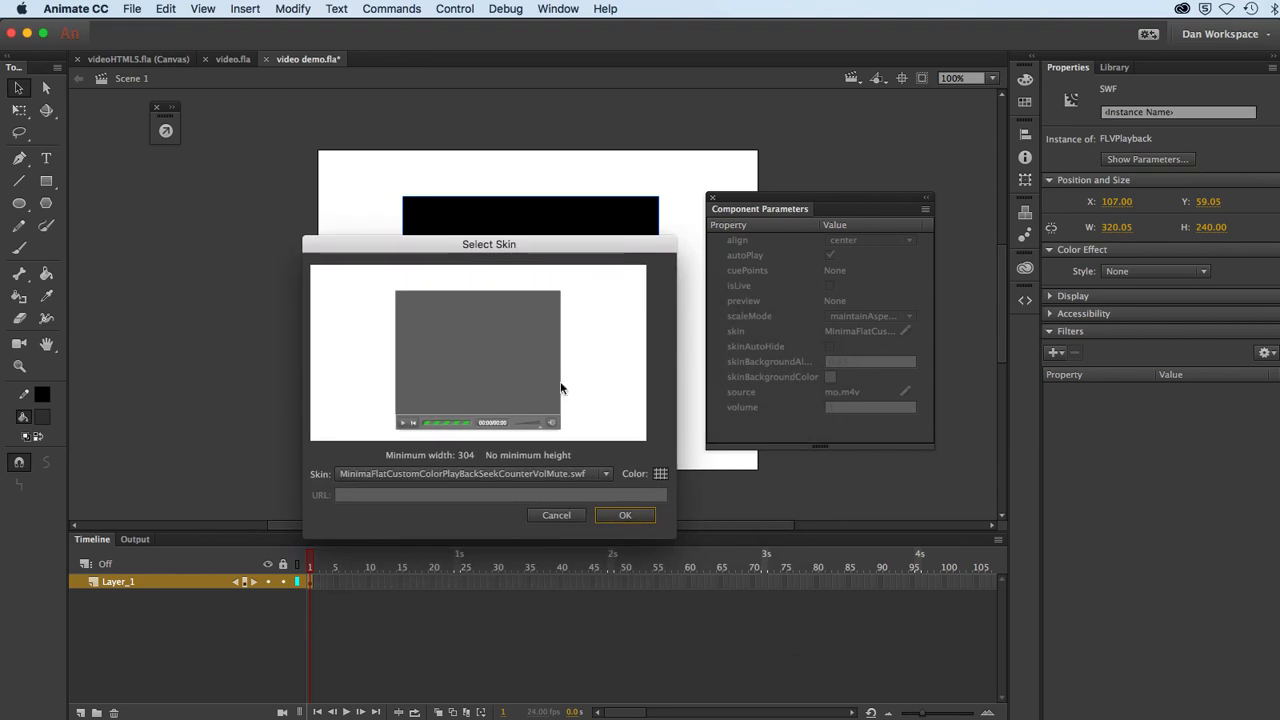
left_click(550, 475)
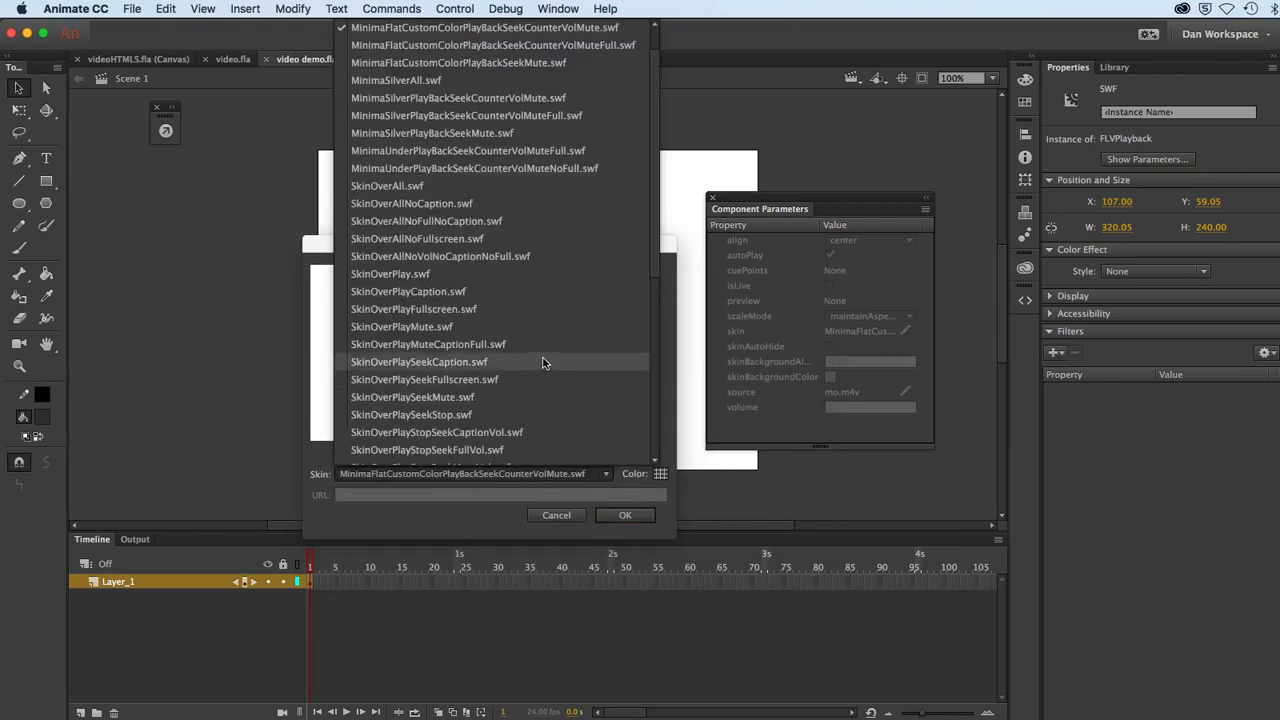
left_click_drag(659, 174, 671, 374)
scroll(669, 290, "up", 7)
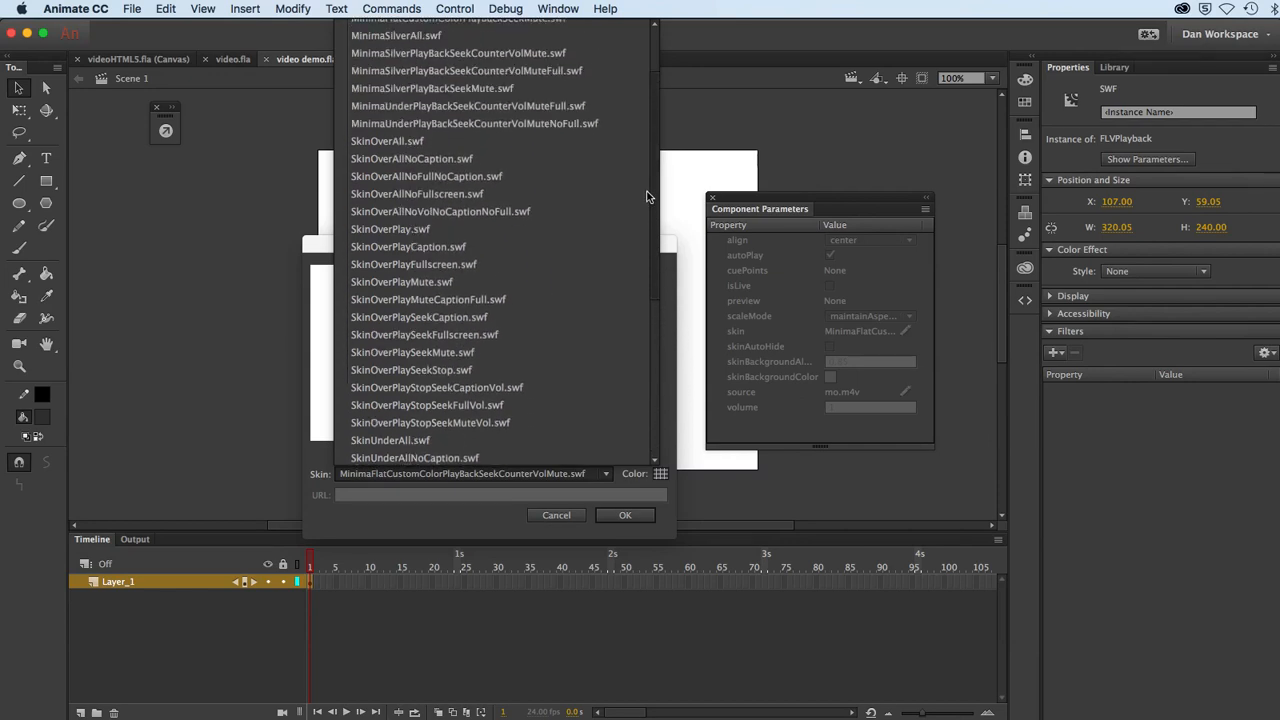
scroll(644, 160, "up", 1)
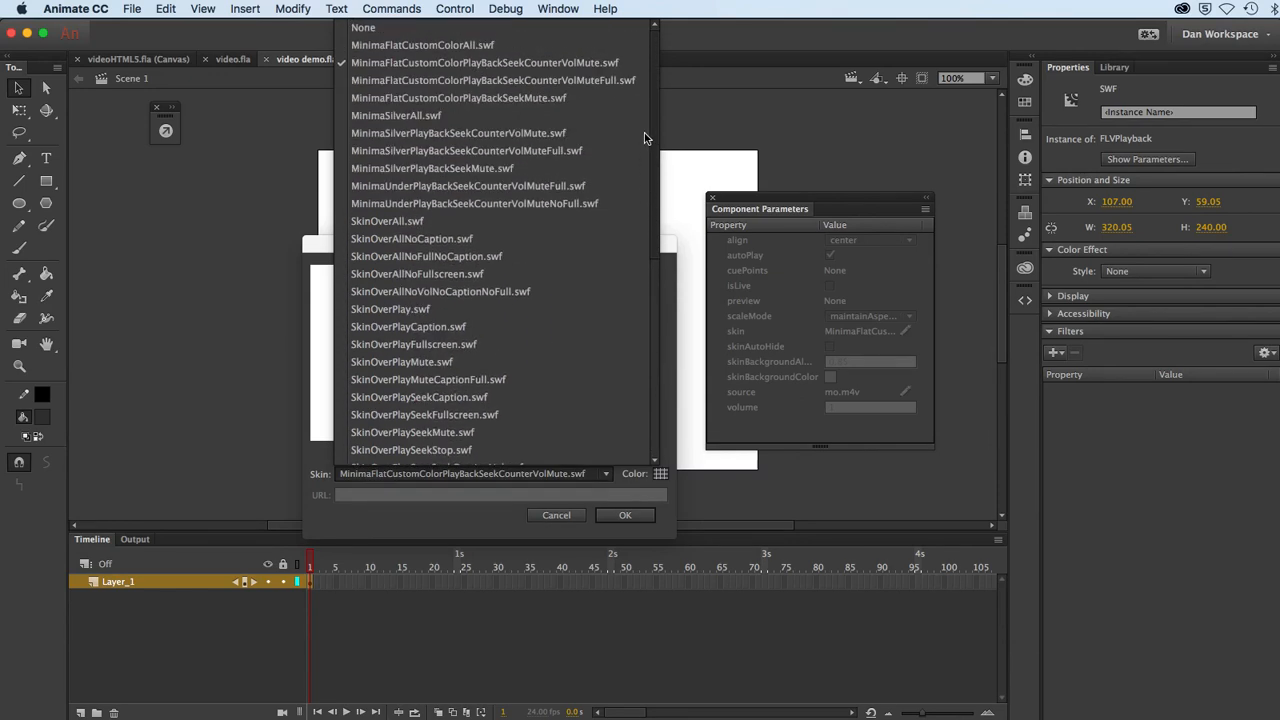
mouse_move(652, 147)
left_mouse_down()
mouse_move(667, 411)
mouse_move(662, 128)
left_mouse_up()
left_click(560, 519)
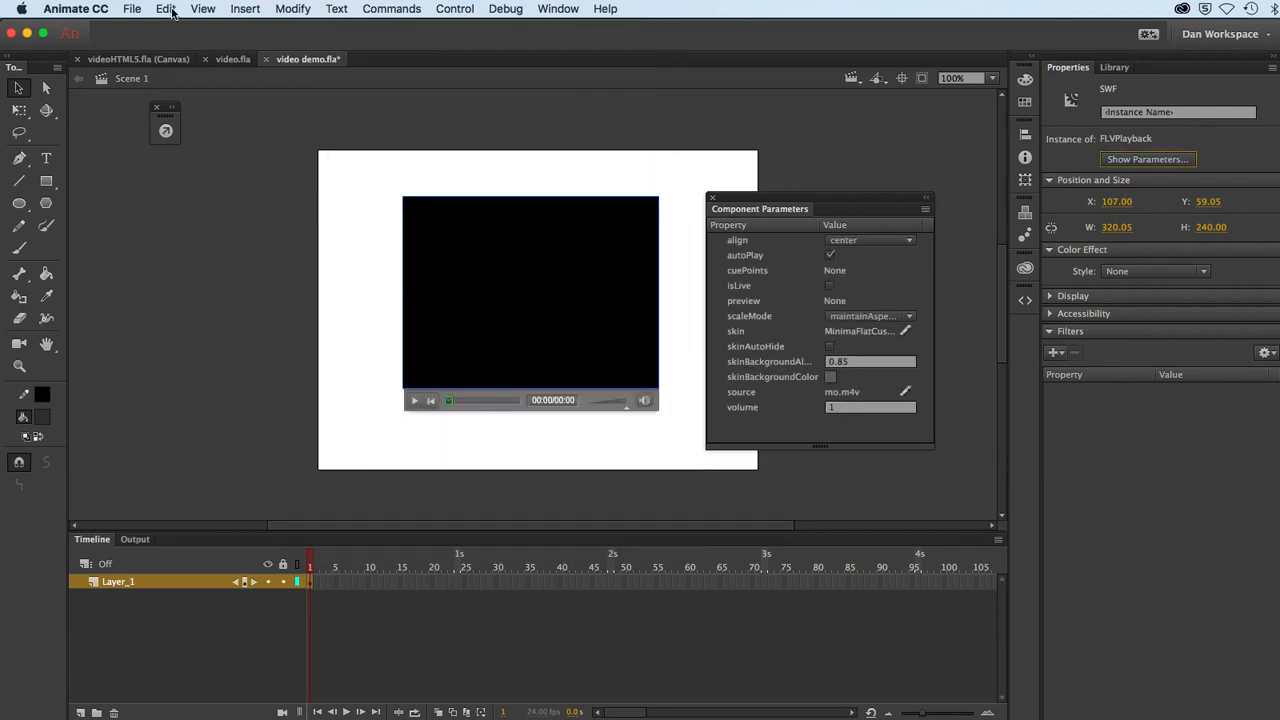
Save the video demo document and test the movie to watch the embedded video play.
left_click(134, 9)
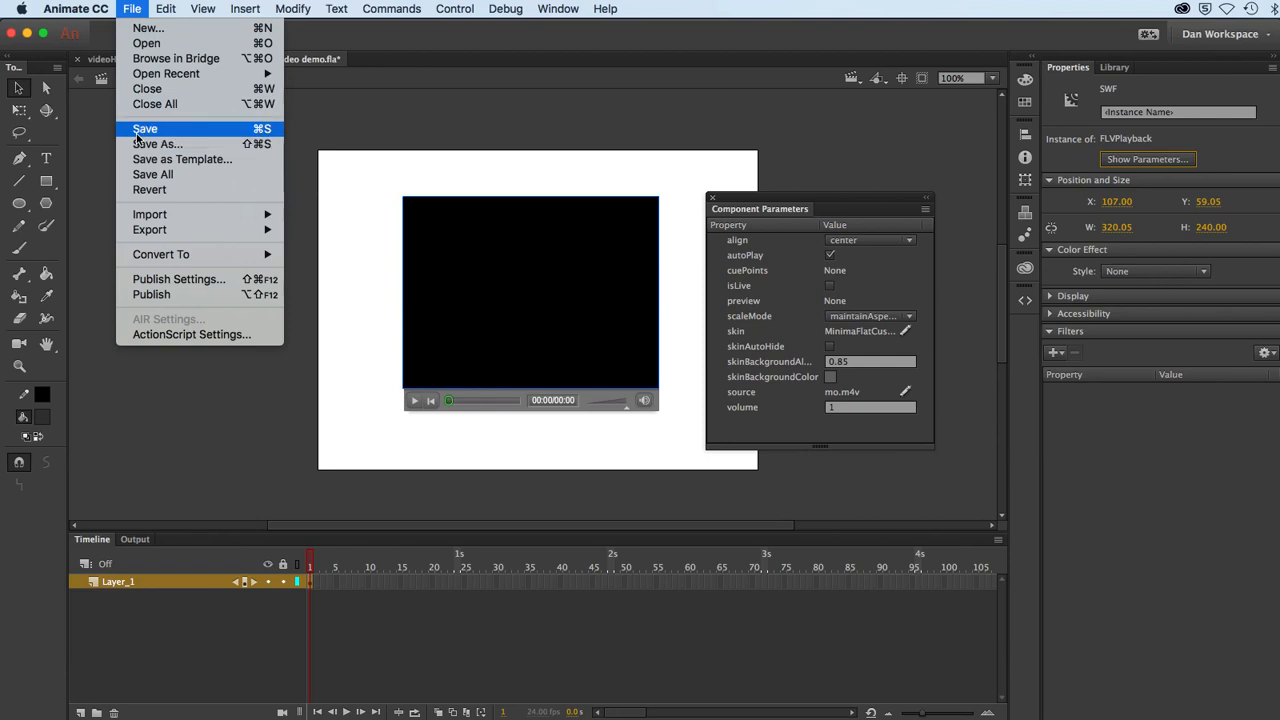
left_click(137, 131)
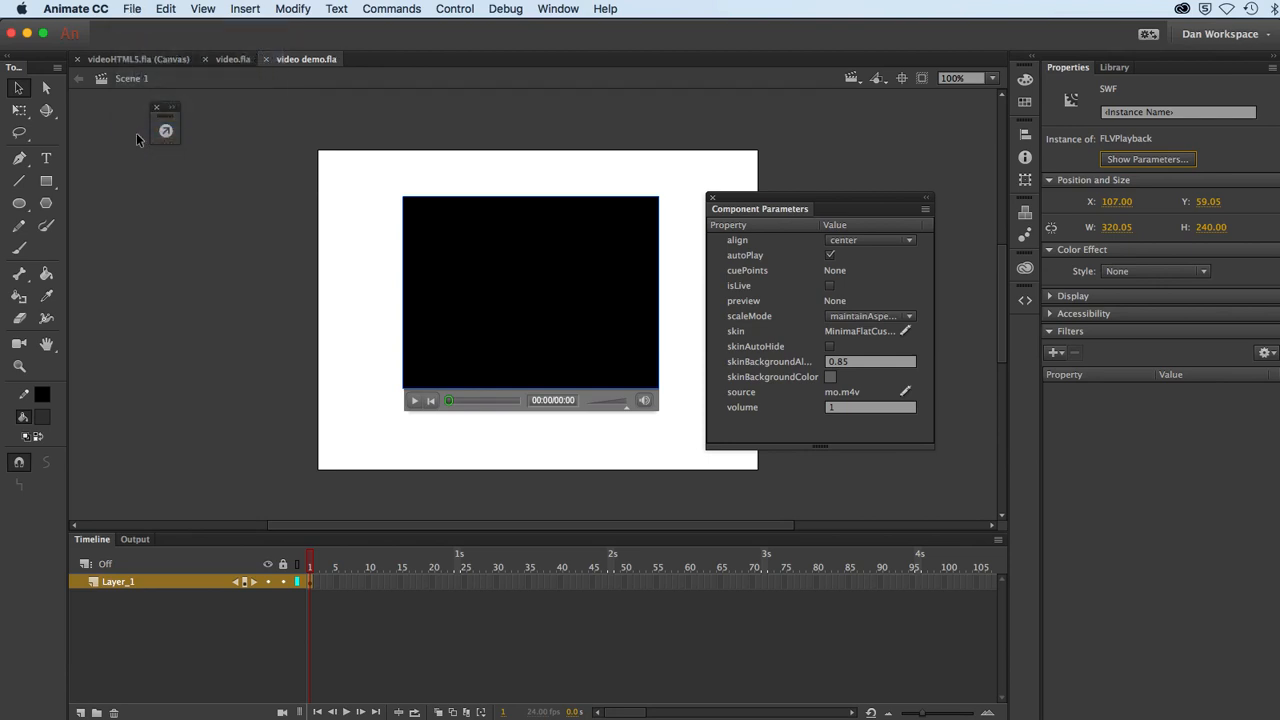
key("super+Return")
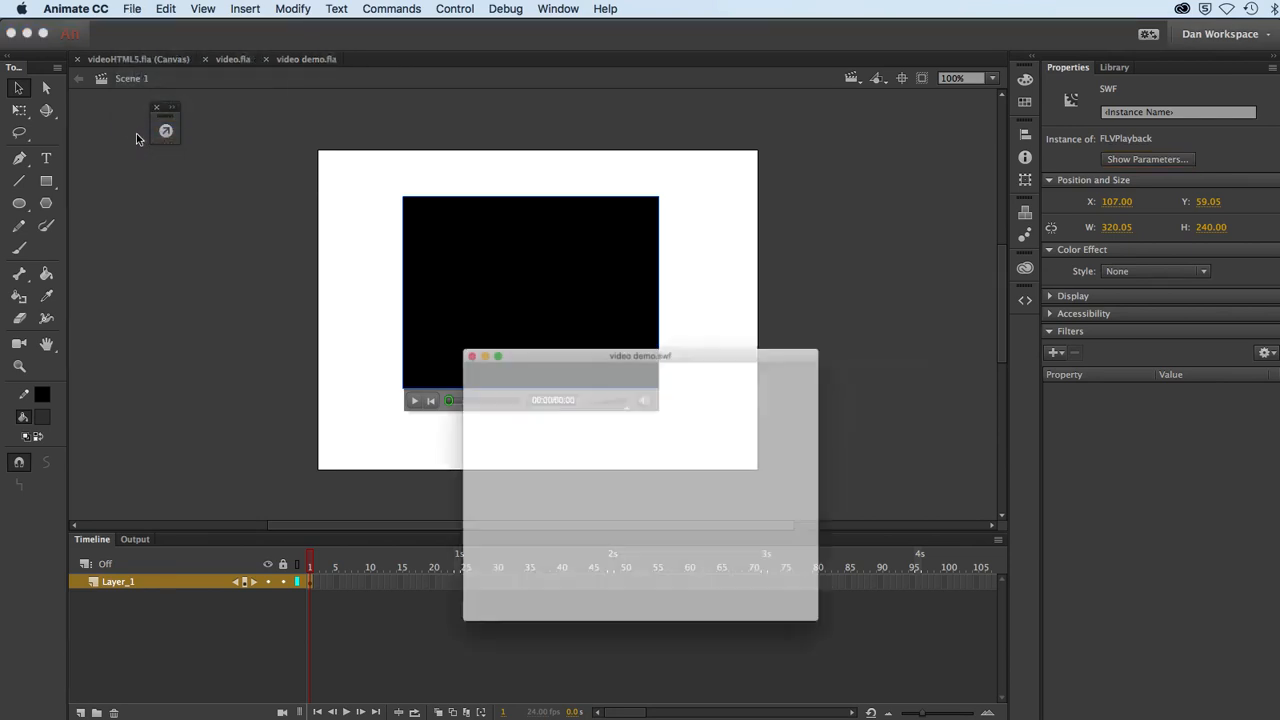
left_click_drag(515, 326, 403, 184)
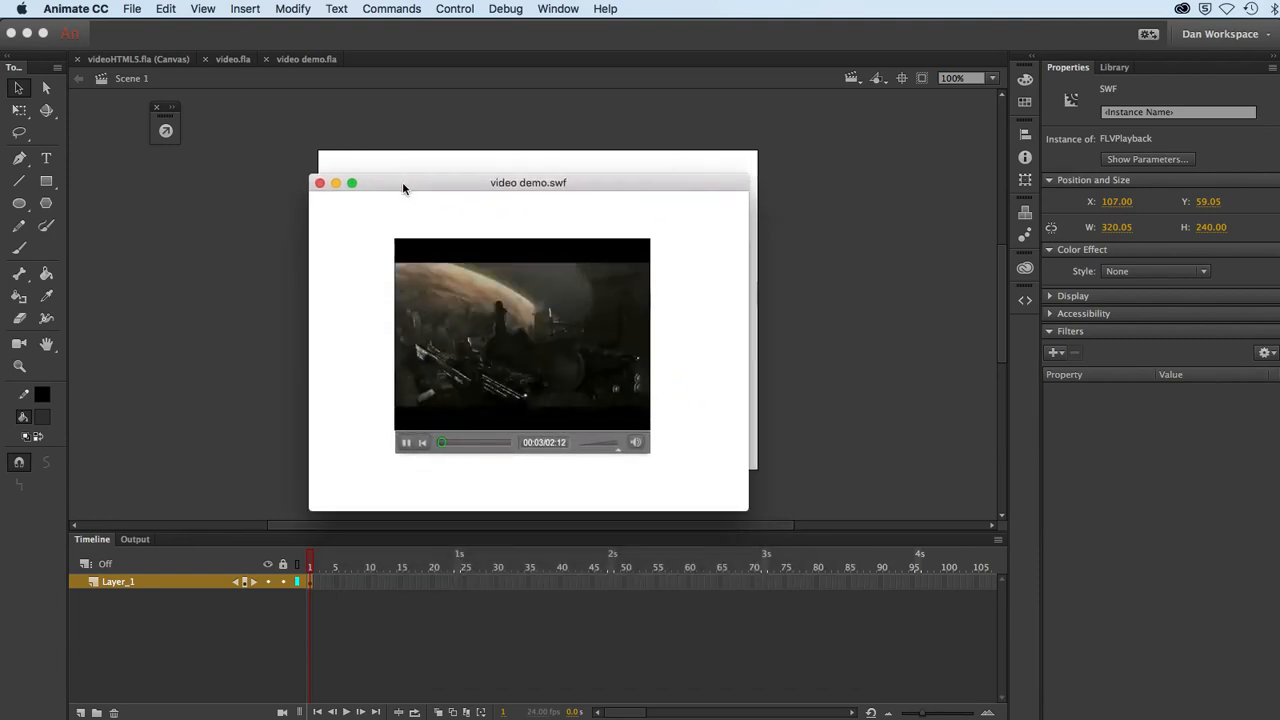
Pause the video in the test movie and lower its playback volume before closing the preview.
left_click(408, 444)
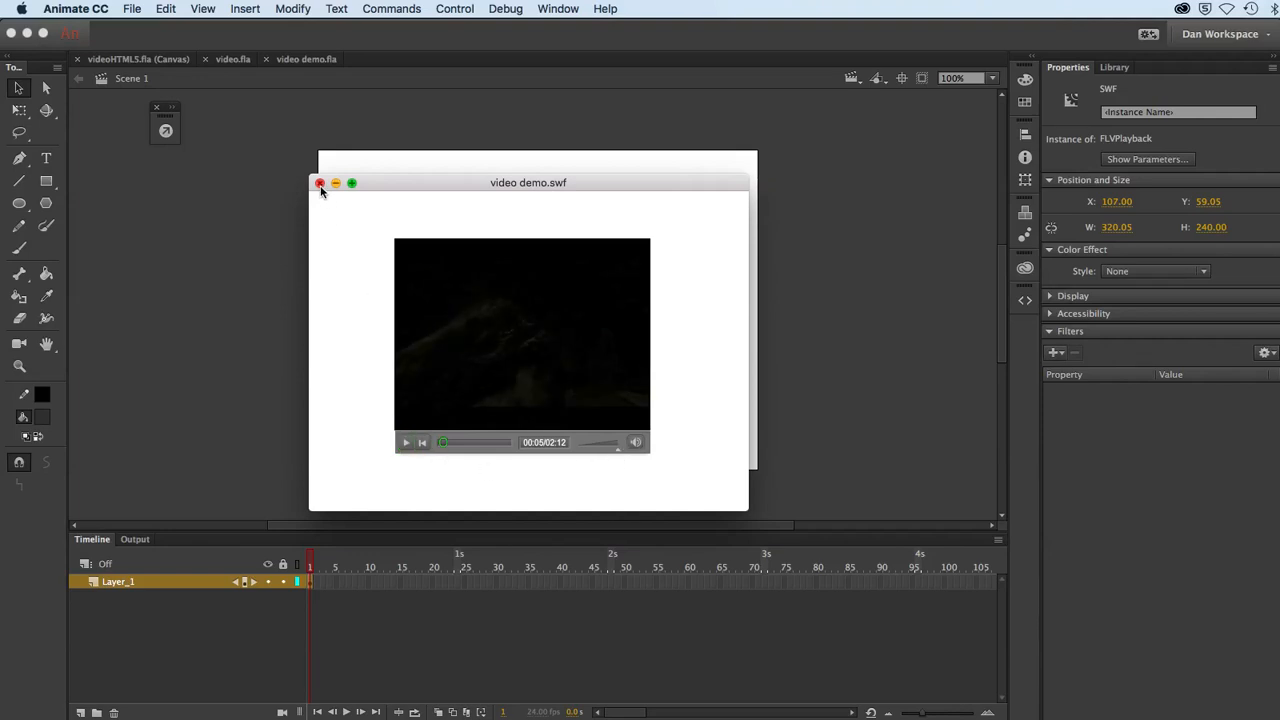
left_click_drag(620, 457, 587, 456)
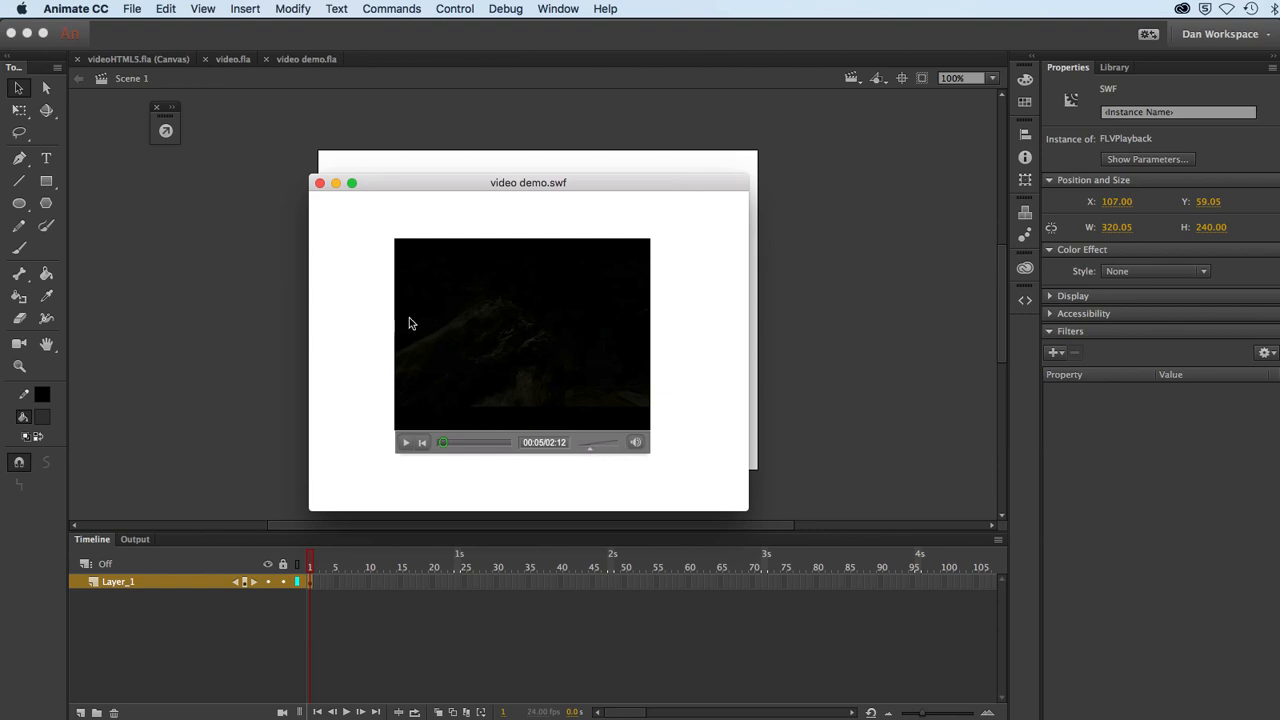
left_click(320, 184)
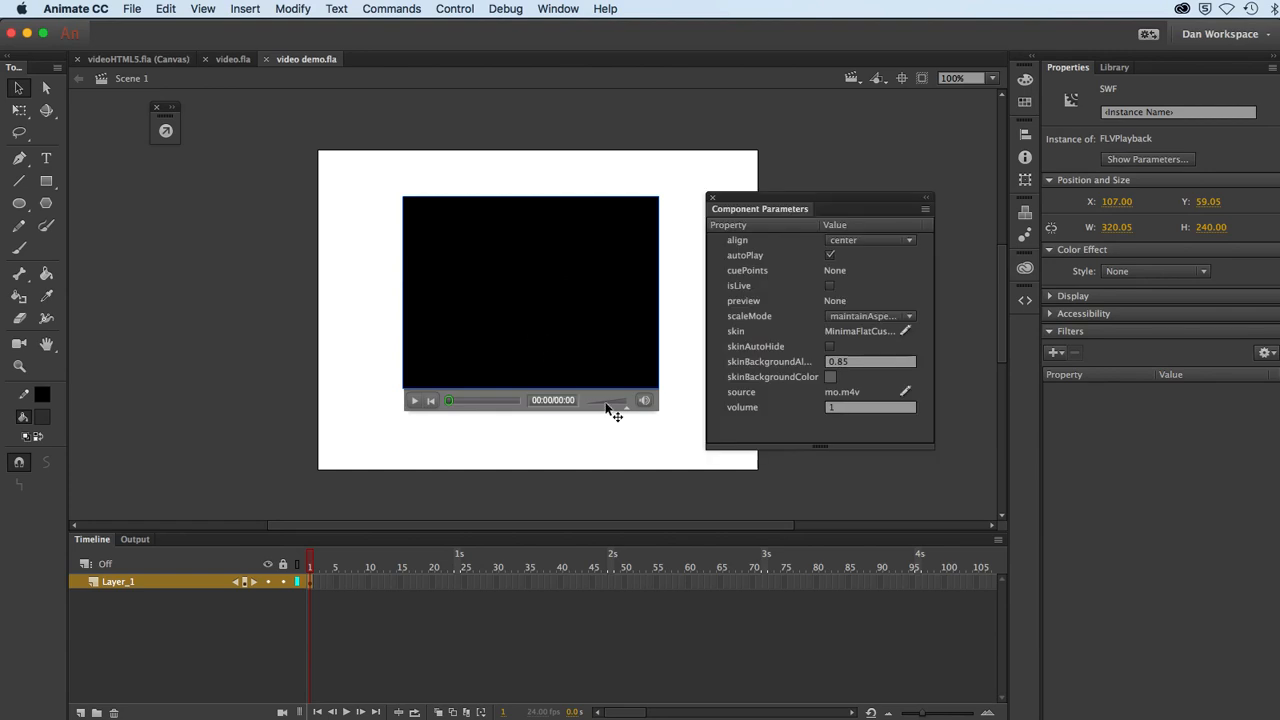
Set the FLVPlayback component's volume parameter to 0.1.
left_click(836, 409)
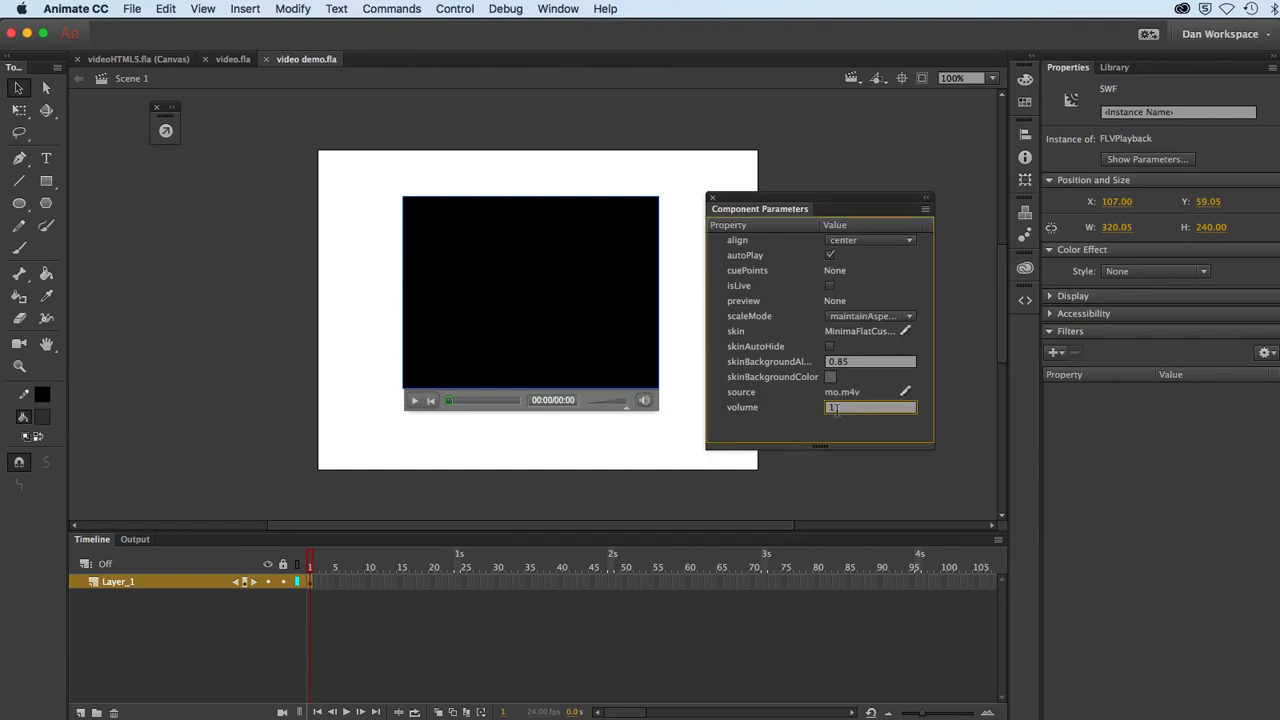
left_click_drag(836, 409, 751, 433)
key("BackSpace")
key("Tab")
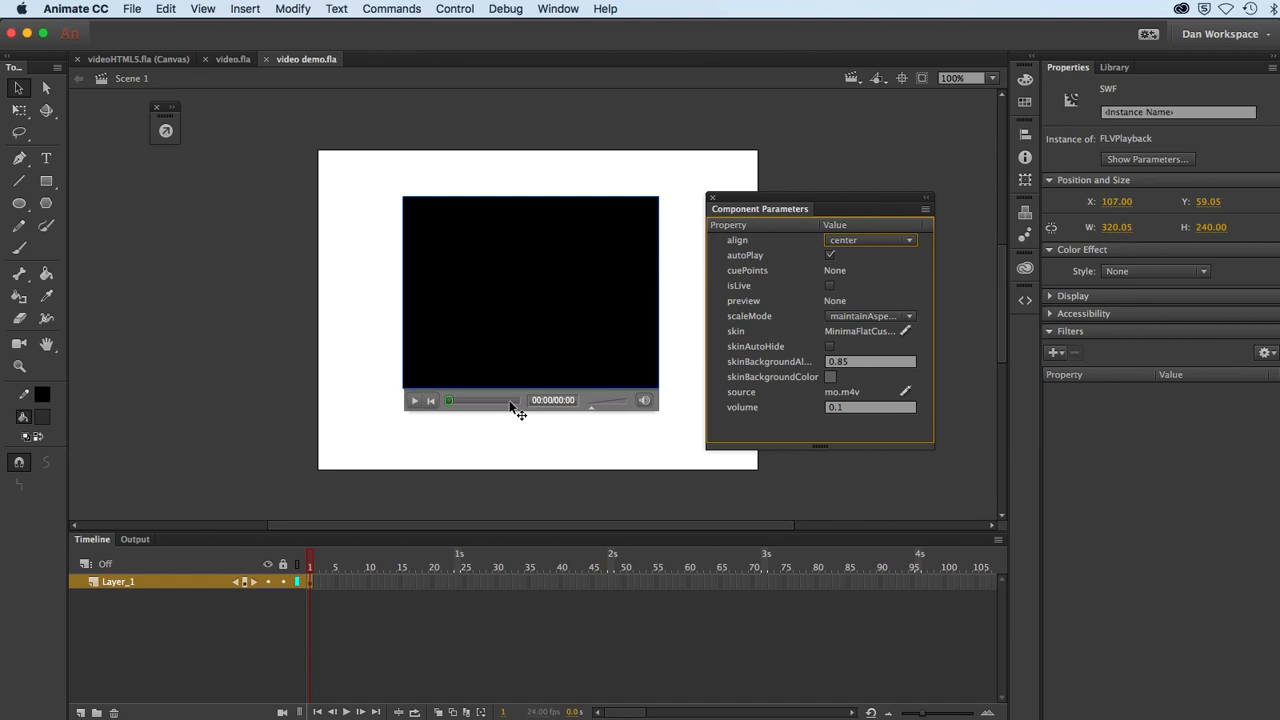
Test the movie again to check the video's starting volume, pause playback and close the preview, returning to the component's parameters.
key("super+Return")
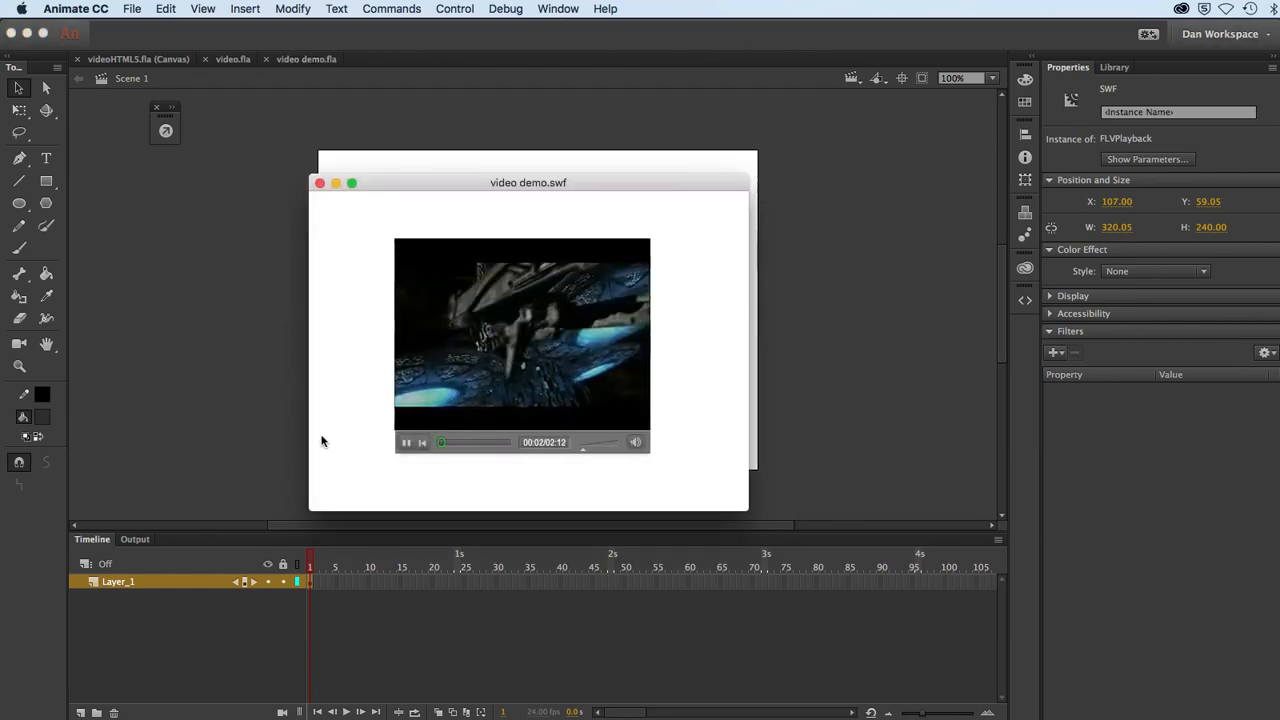
left_click(405, 443)
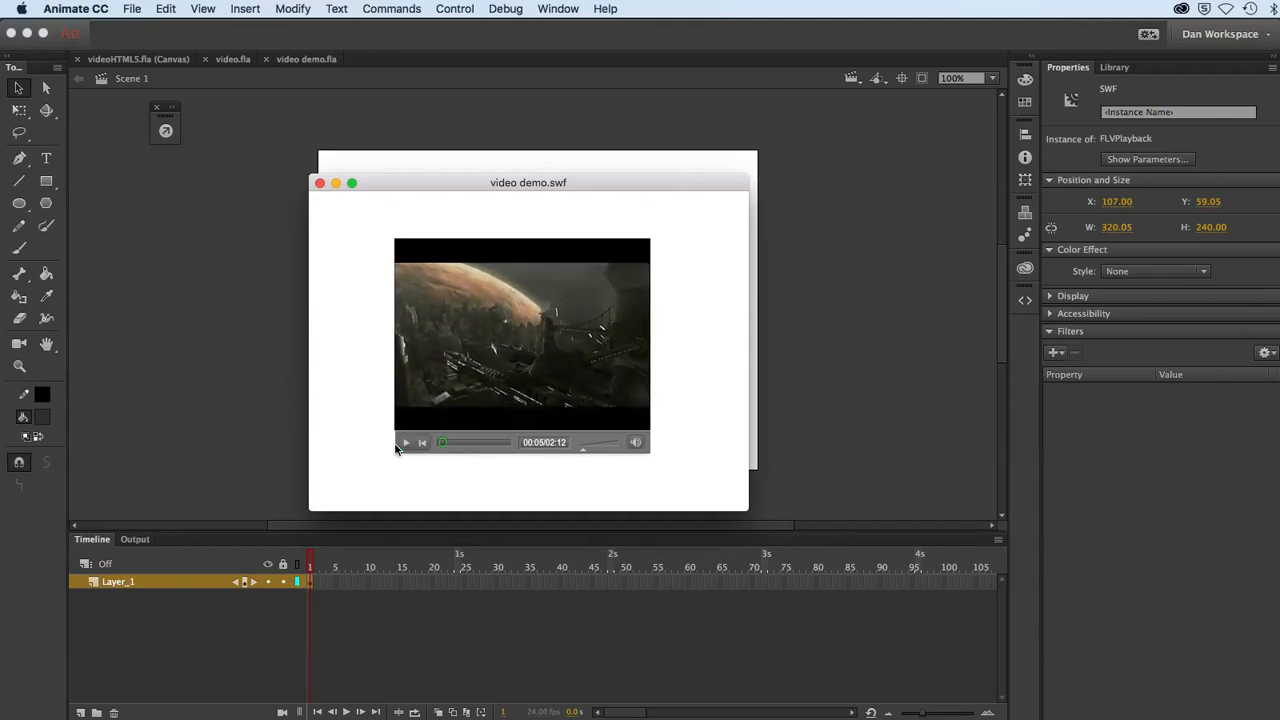
left_click(320, 183)
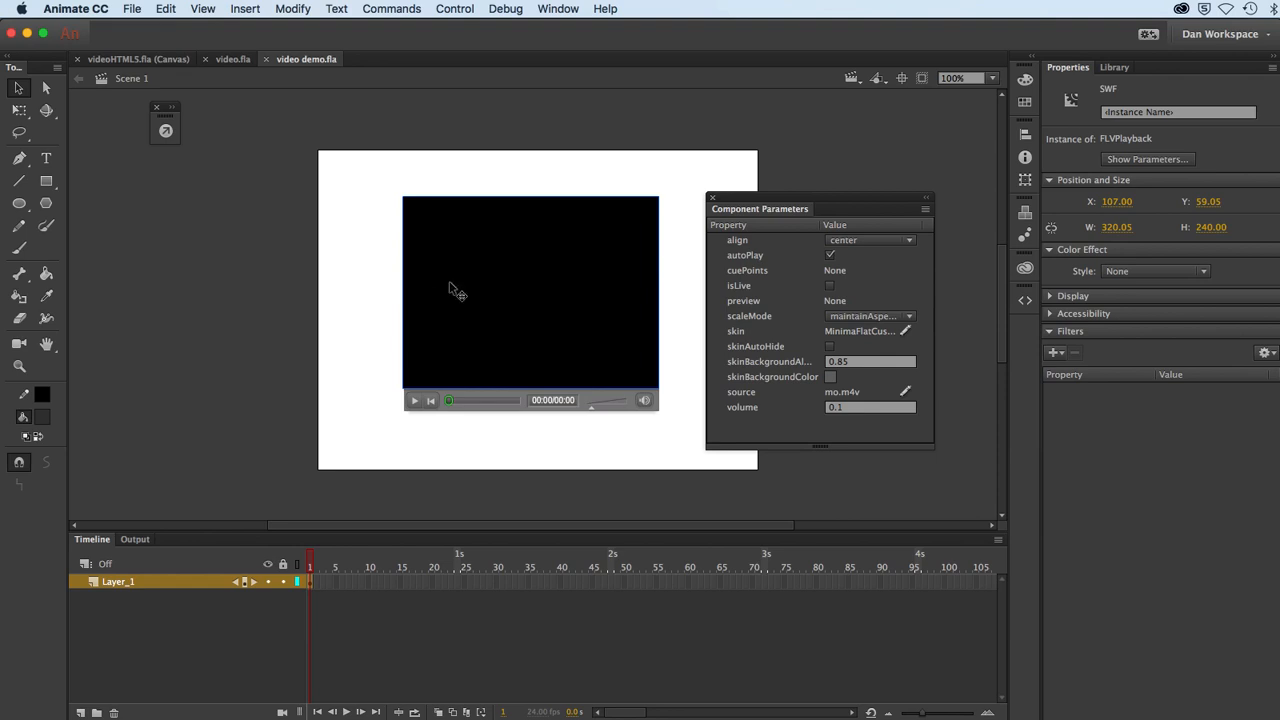
left_click_drag(734, 195, 781, 196)
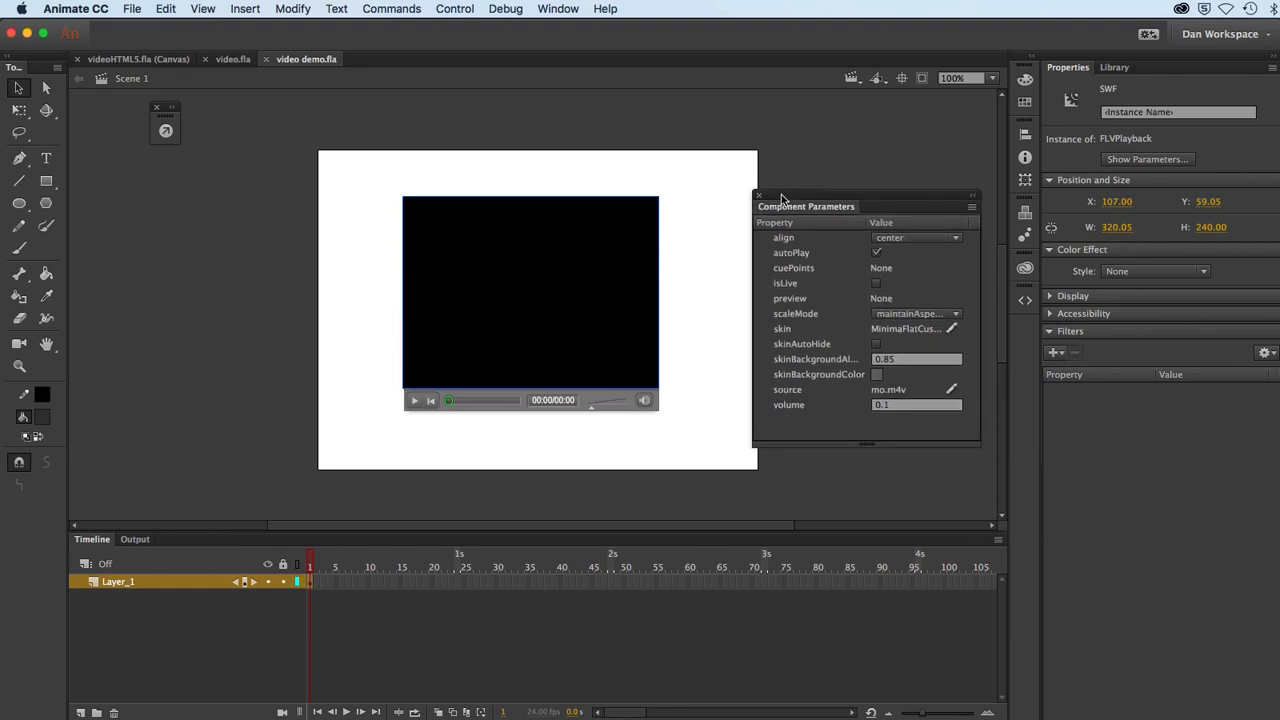